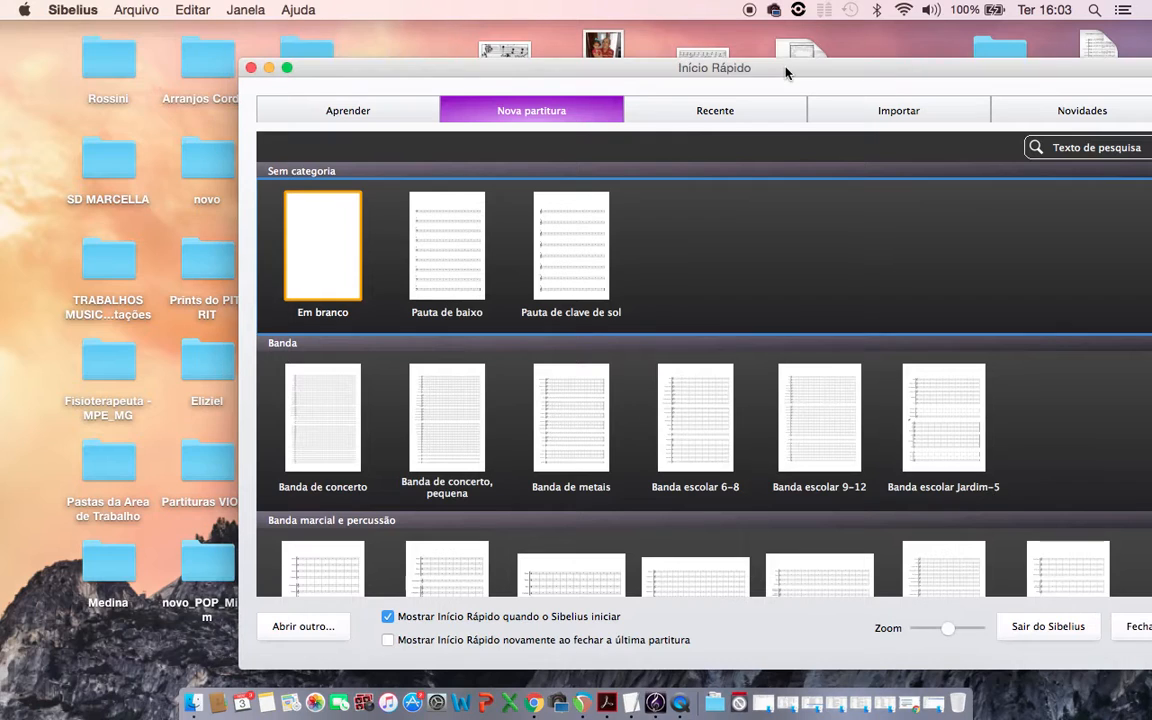
Look through the new-score templates across all categories, from Sem categoria to Sinetas
{"action": "left_click_drag", "start_coordinate": [786, 73], "coordinate": [687, 58]}
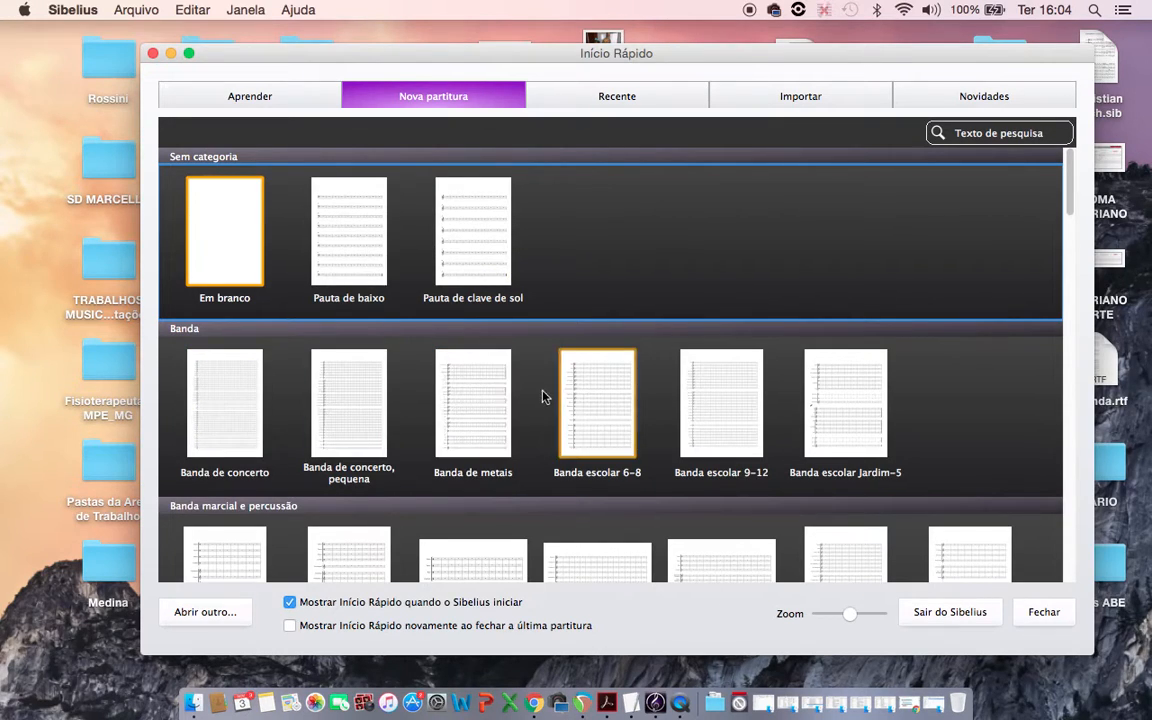
{"action": "scroll", "coordinate": [866, 404], "scroll_direction": "down", "scroll_amount": 2}
{"action": "scroll", "coordinate": [868, 405], "scroll_direction": "down", "scroll_amount": 7}
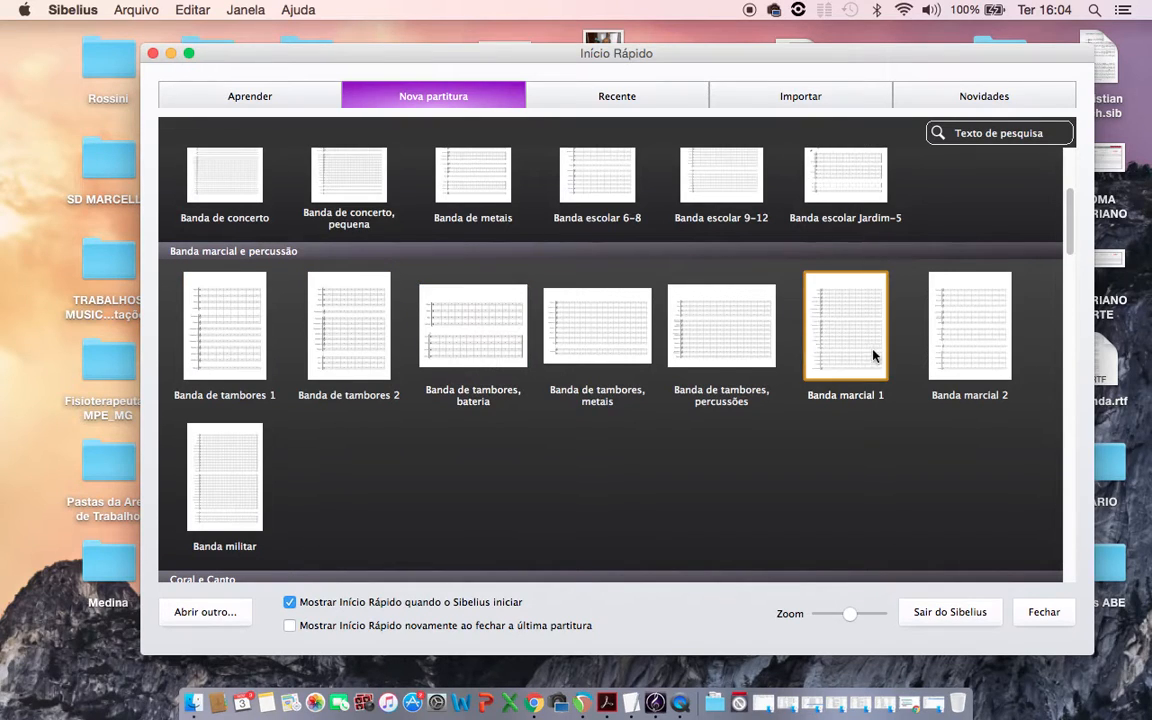
{"action": "scroll", "coordinate": [240, 520], "scroll_direction": "down", "scroll_amount": 5}
{"action": "scroll", "coordinate": [240, 520], "scroll_direction": "down", "scroll_amount": 10}
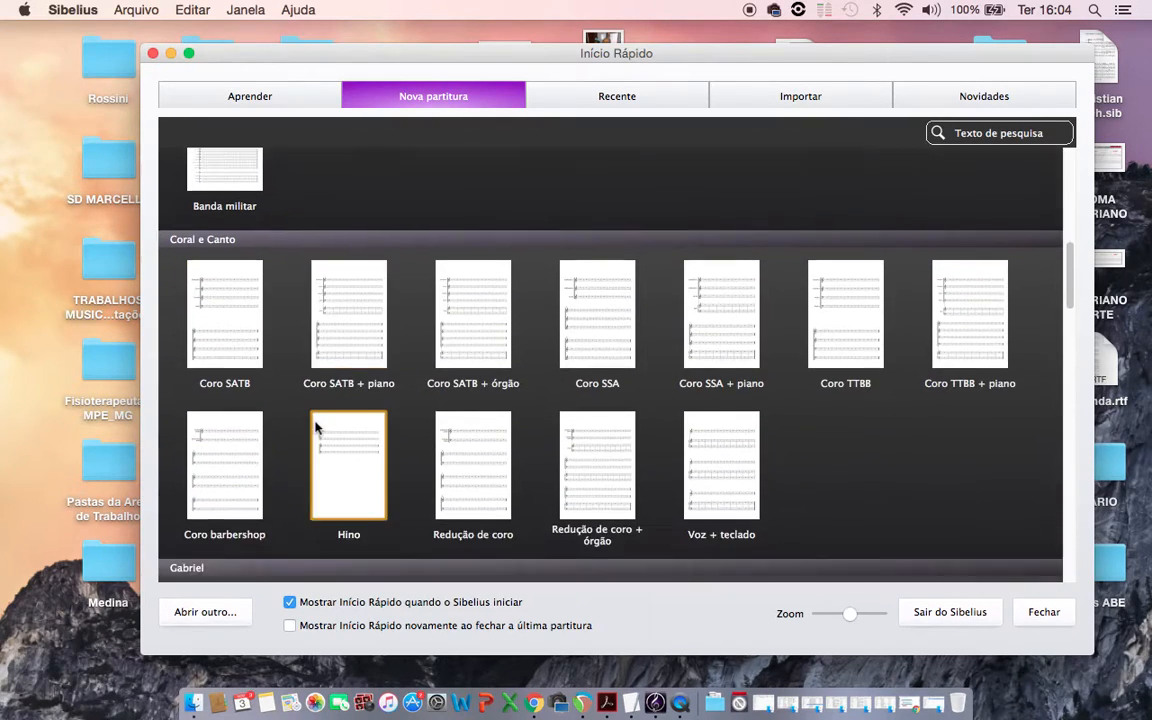
{"action": "scroll", "coordinate": [247, 240], "scroll_direction": "up", "scroll_amount": 3}
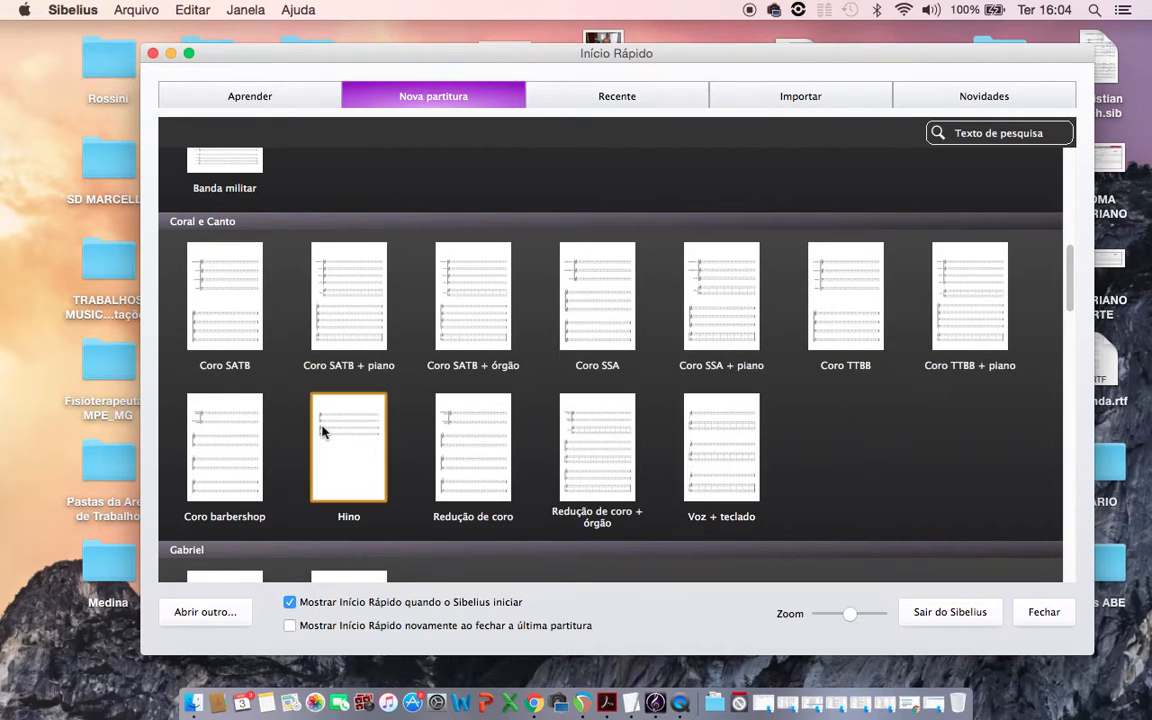
{"action": "scroll", "coordinate": [230, 430], "scroll_direction": "down", "scroll_amount": 9}
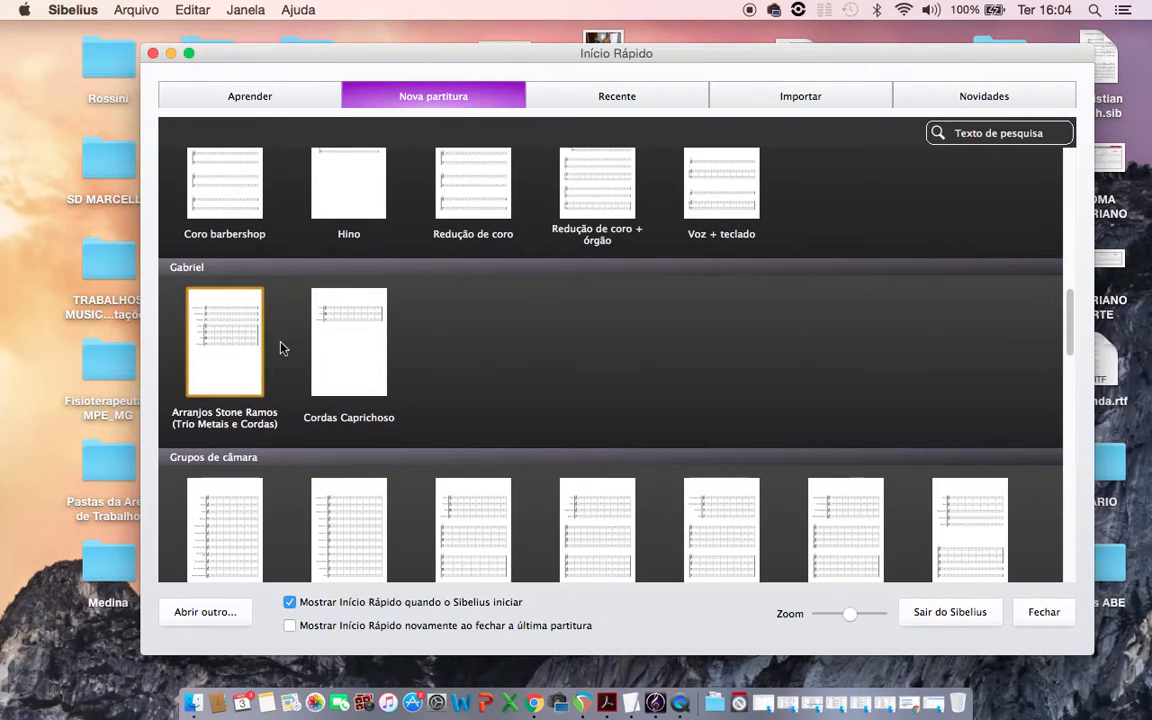
{"action": "scroll", "coordinate": [281, 347], "scroll_direction": "down", "scroll_amount": 5}
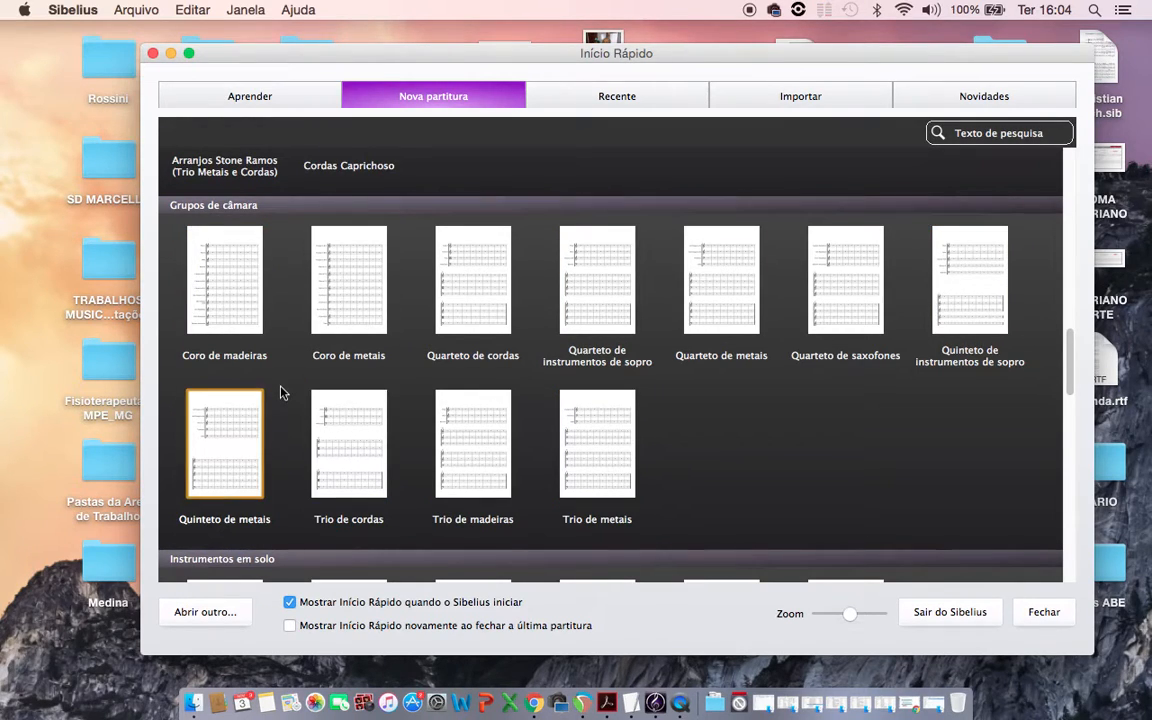
{"action": "scroll", "coordinate": [282, 393], "scroll_direction": "down", "scroll_amount": 3}
{"action": "scroll", "coordinate": [282, 393], "scroll_direction": "down", "scroll_amount": 5}
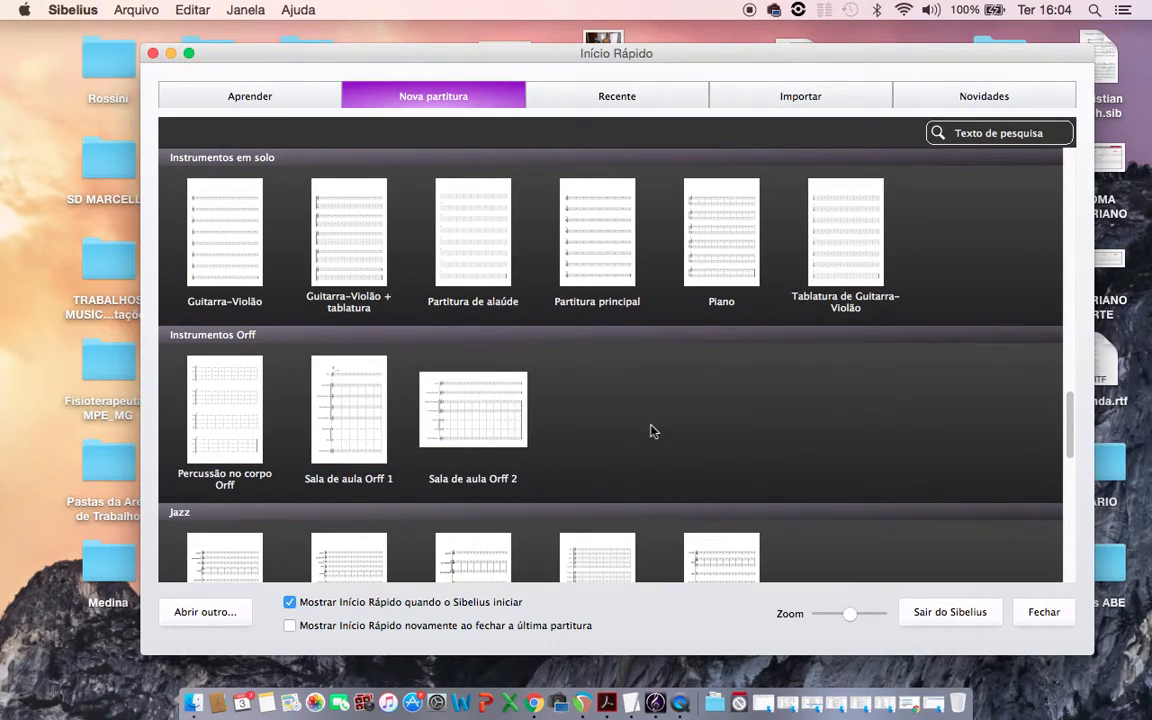
{"action": "scroll", "coordinate": [650, 431], "scroll_direction": "down", "scroll_amount": 5}
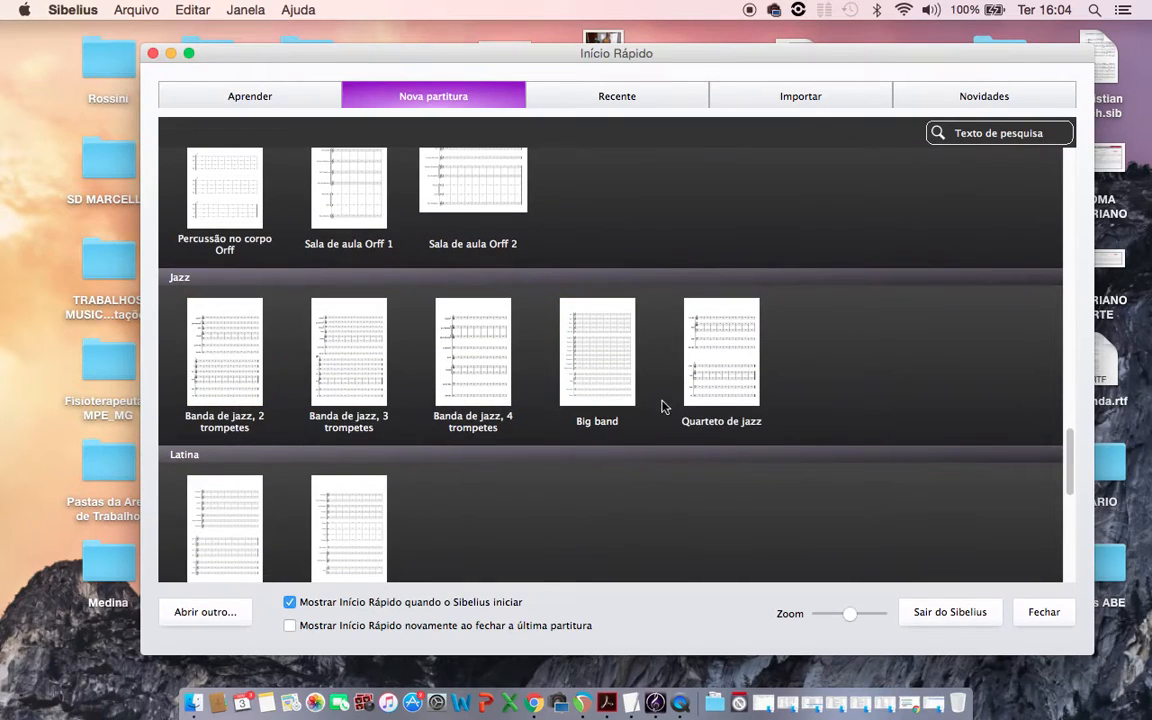
{"action": "scroll", "coordinate": [402, 517], "scroll_direction": "down", "scroll_amount": 6}
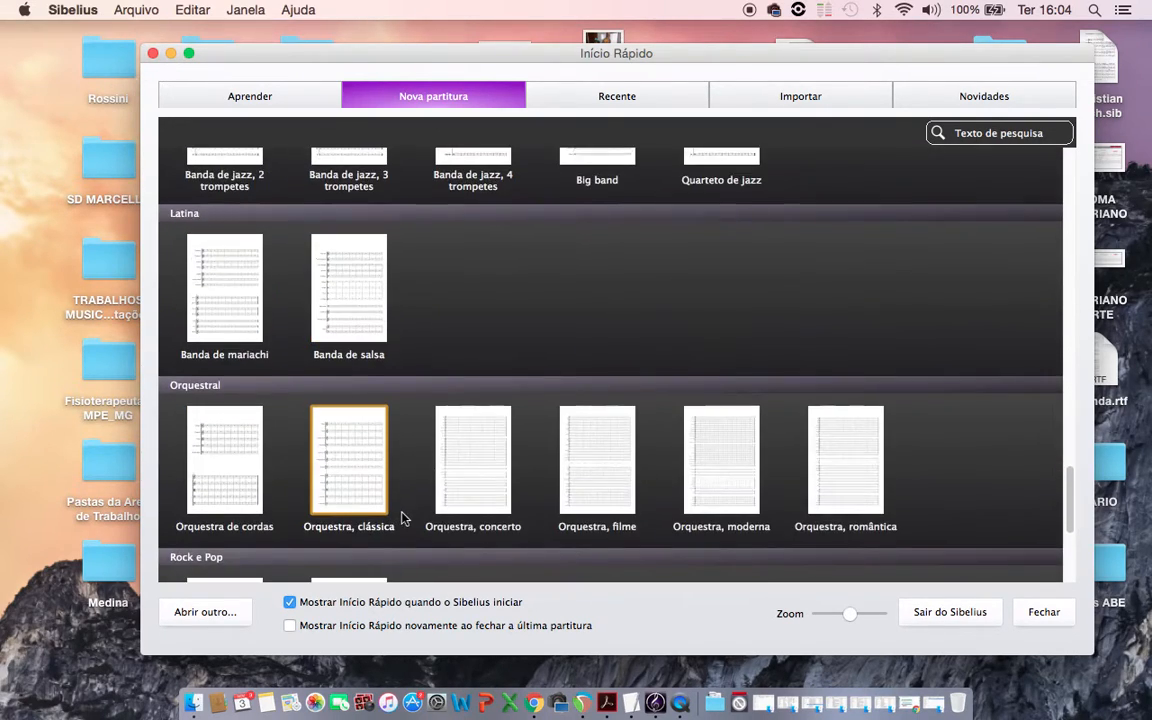
{"action": "scroll", "coordinate": [395, 505], "scroll_direction": "down", "scroll_amount": 4}
{"action": "scroll", "coordinate": [298, 438], "scroll_direction": "down", "scroll_amount": 3}
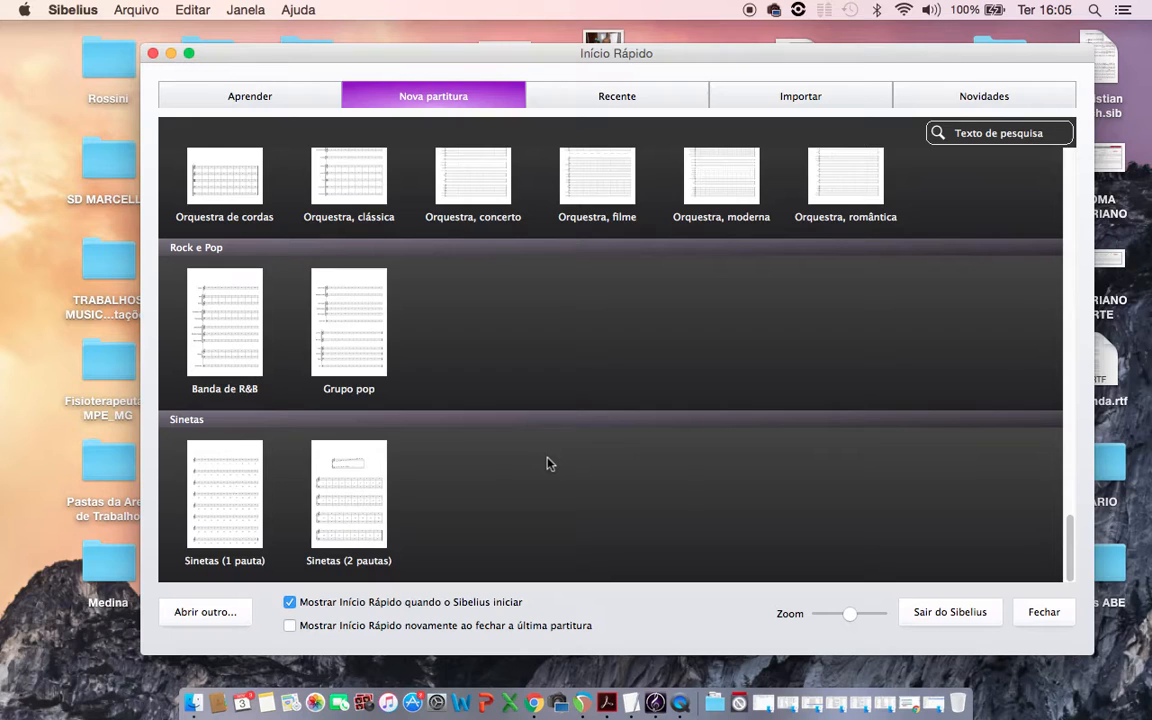
{"action": "scroll", "coordinate": [548, 463], "scroll_direction": "up", "scroll_amount": 20}
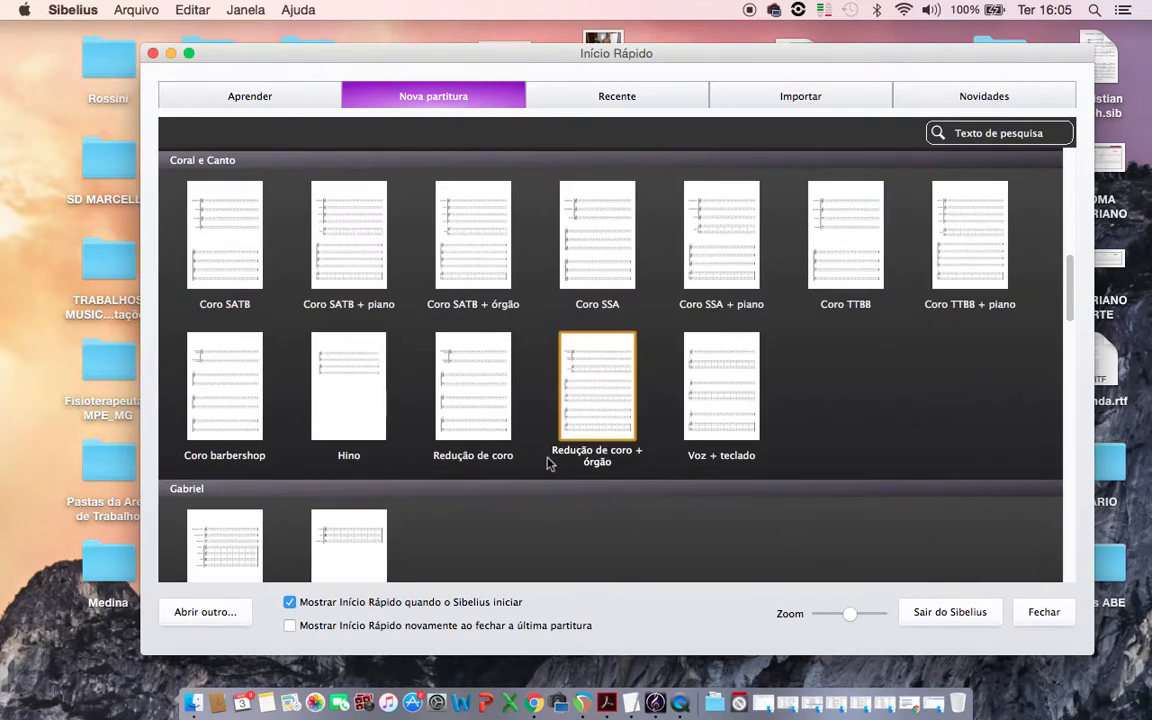
{"action": "scroll", "coordinate": [548, 463], "scroll_direction": "up", "scroll_amount": 10}
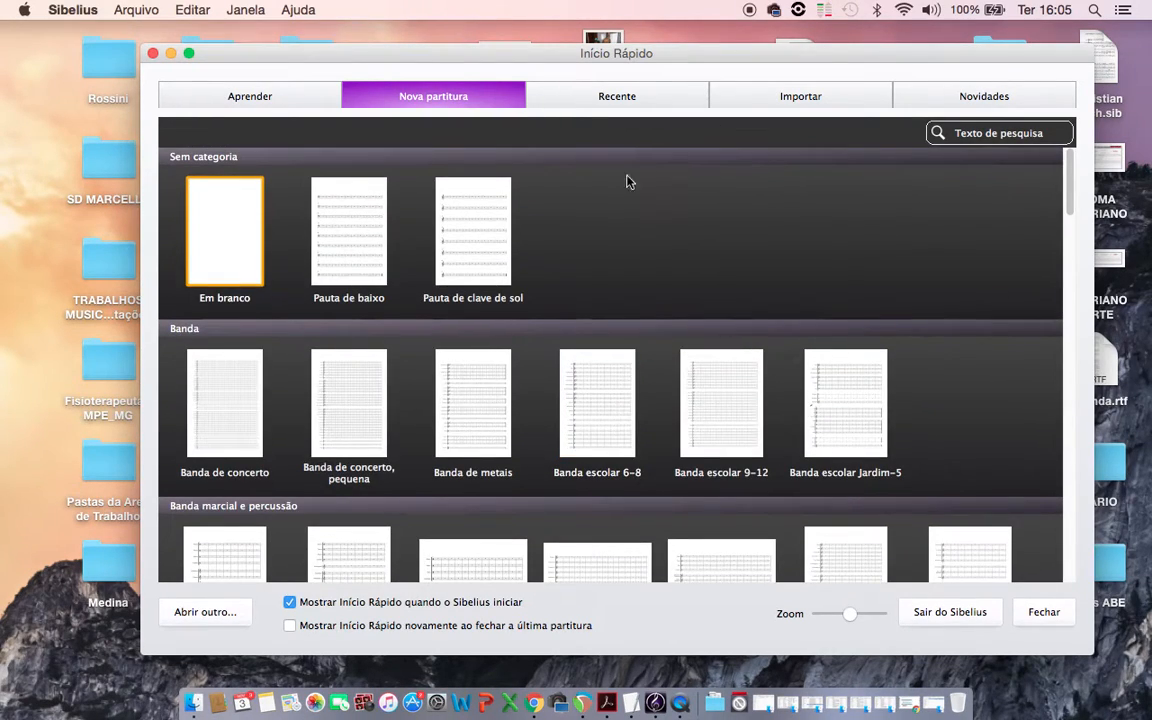
Start a new score from the Em branco template with Jazz Inkpen2 as its Configuração pessoal
{"action": "left_click", "coordinate": [222, 232]}
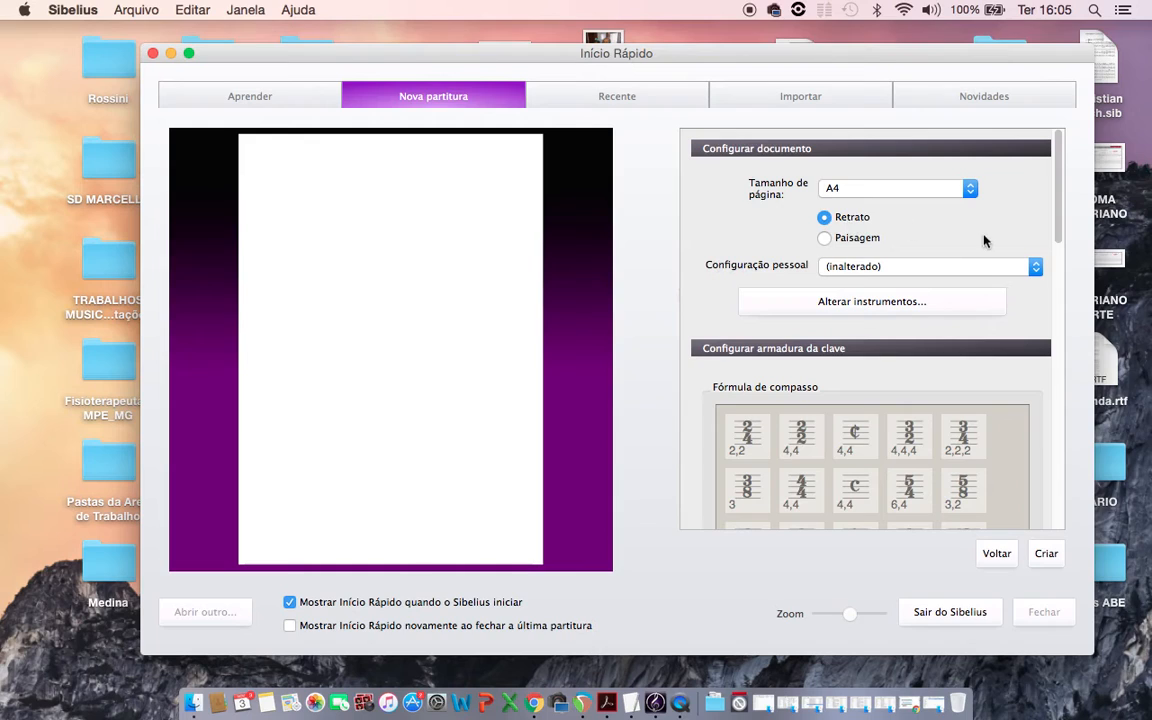
{"action": "scroll", "coordinate": [985, 240], "scroll_direction": "down", "scroll_amount": 1}
{"action": "scroll", "coordinate": [895, 240], "scroll_direction": "down", "scroll_amount": 2}
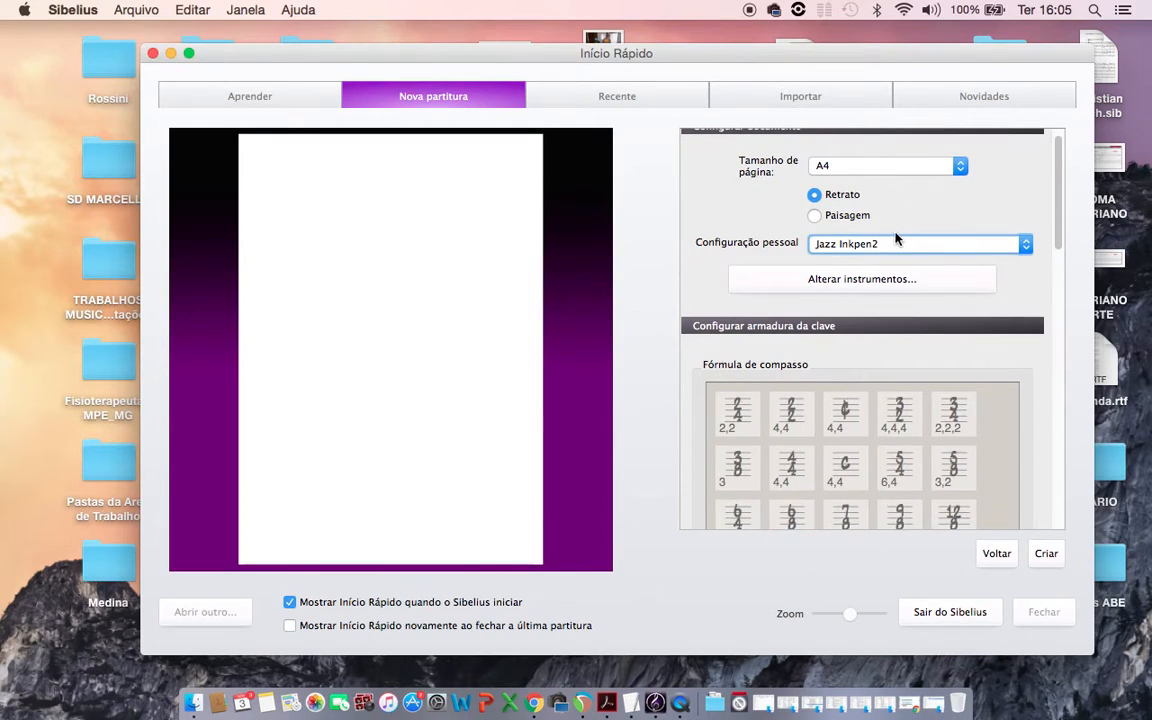
Add Piano, Violino I, Violino II, Viola, Violoncelo and Contrabaixo from the orchestral instruments to the score
{"action": "left_click", "coordinate": [857, 281]}
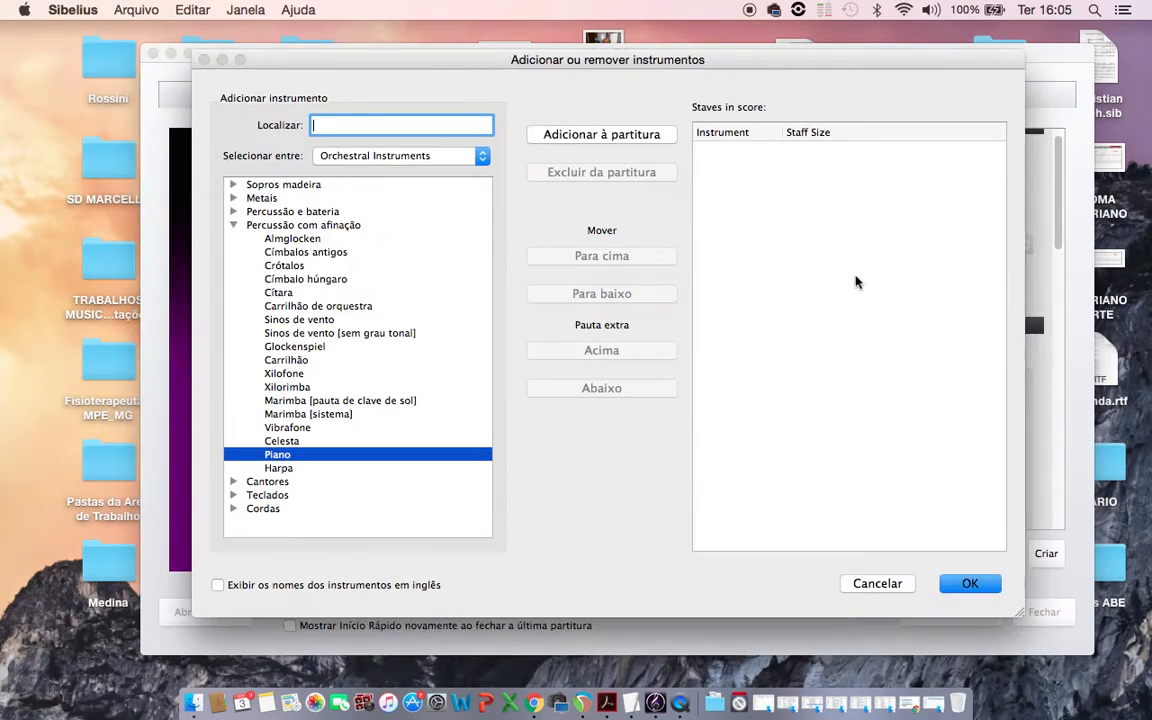
{"action": "left_click", "coordinate": [634, 137]}
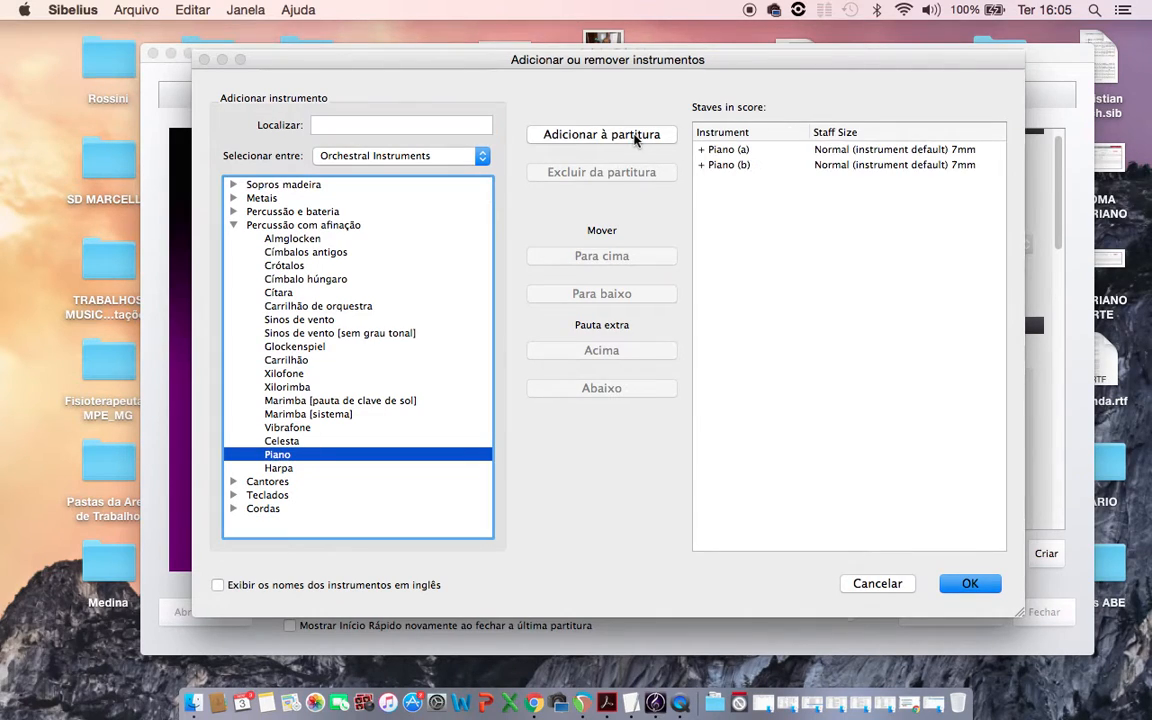
{"action": "left_click", "coordinate": [233, 225]}
{"action": "left_click", "coordinate": [233, 265]}
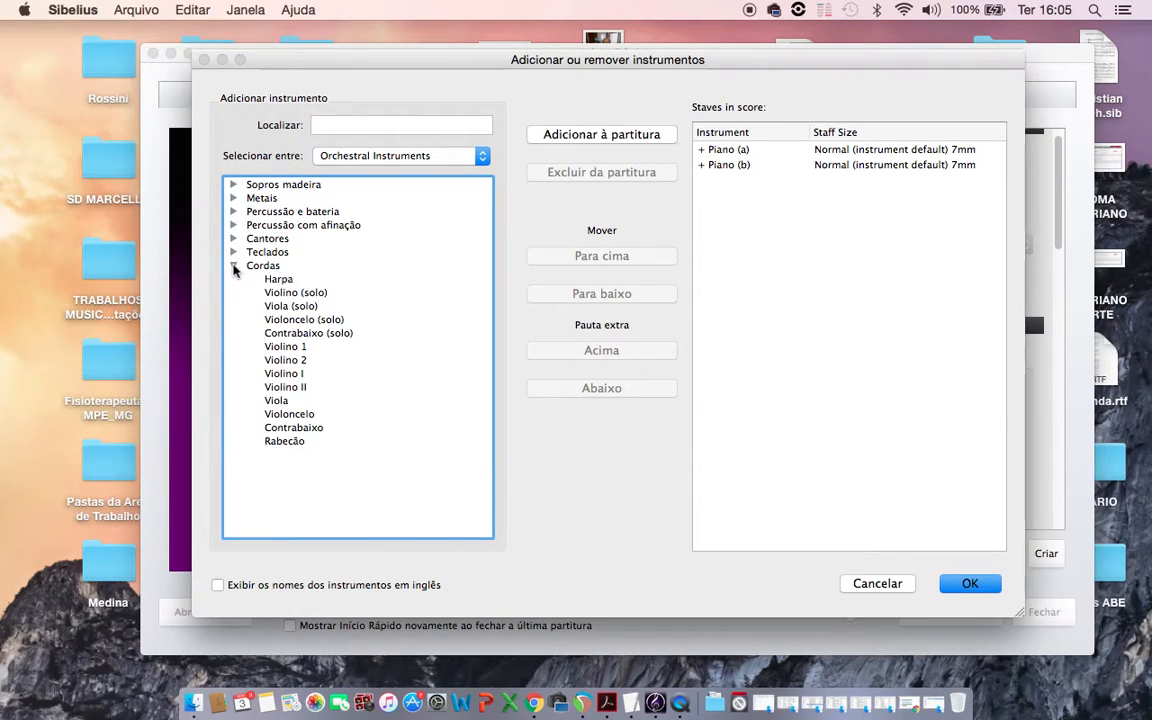
{"action": "left_click", "coordinate": [285, 374]}
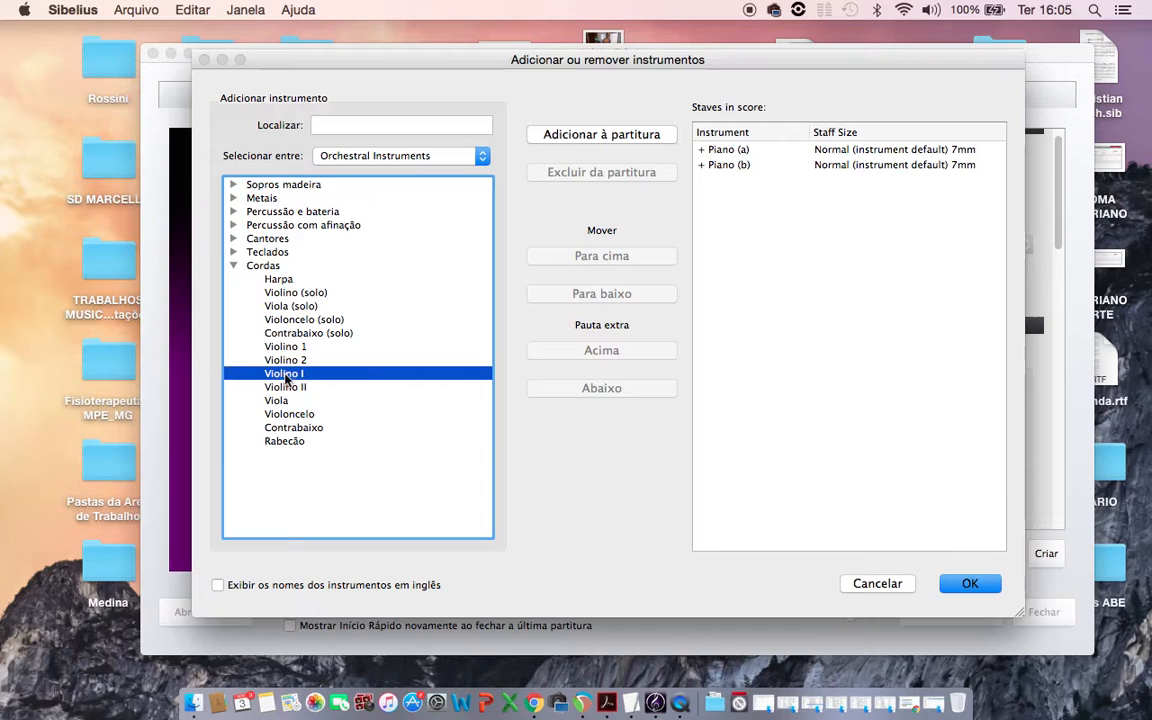
{"action": "left_click", "coordinate": [291, 429], "text": "shift"}
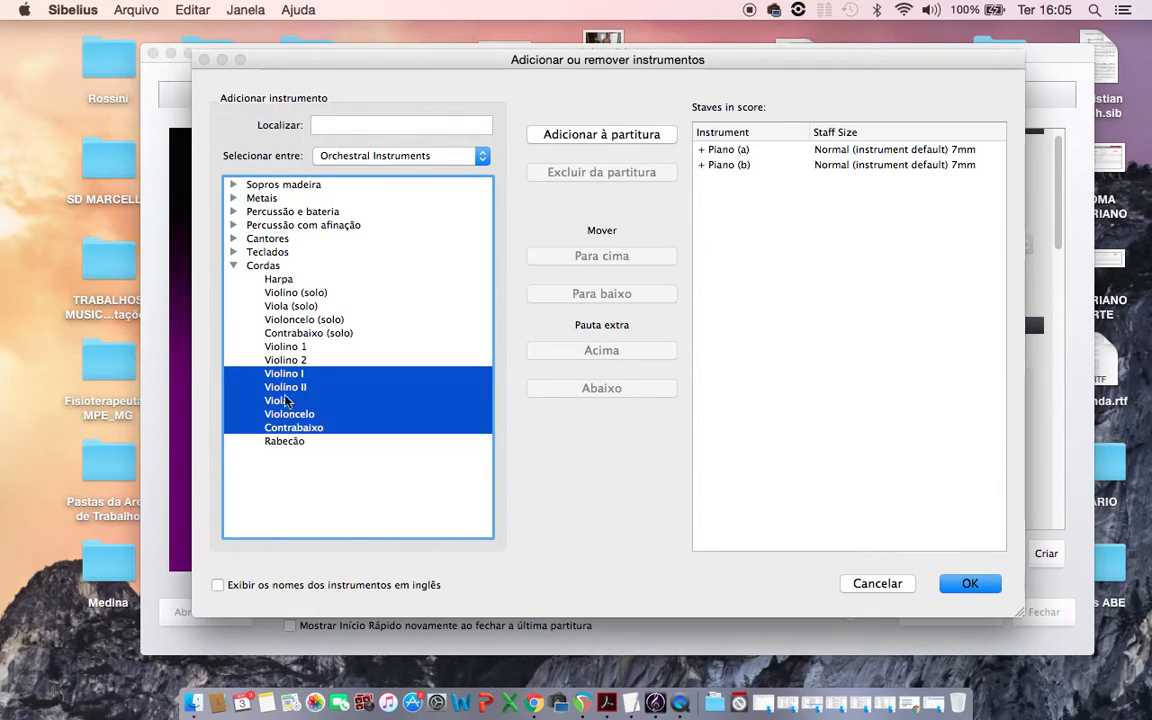
{"action": "left_click", "coordinate": [301, 375]}
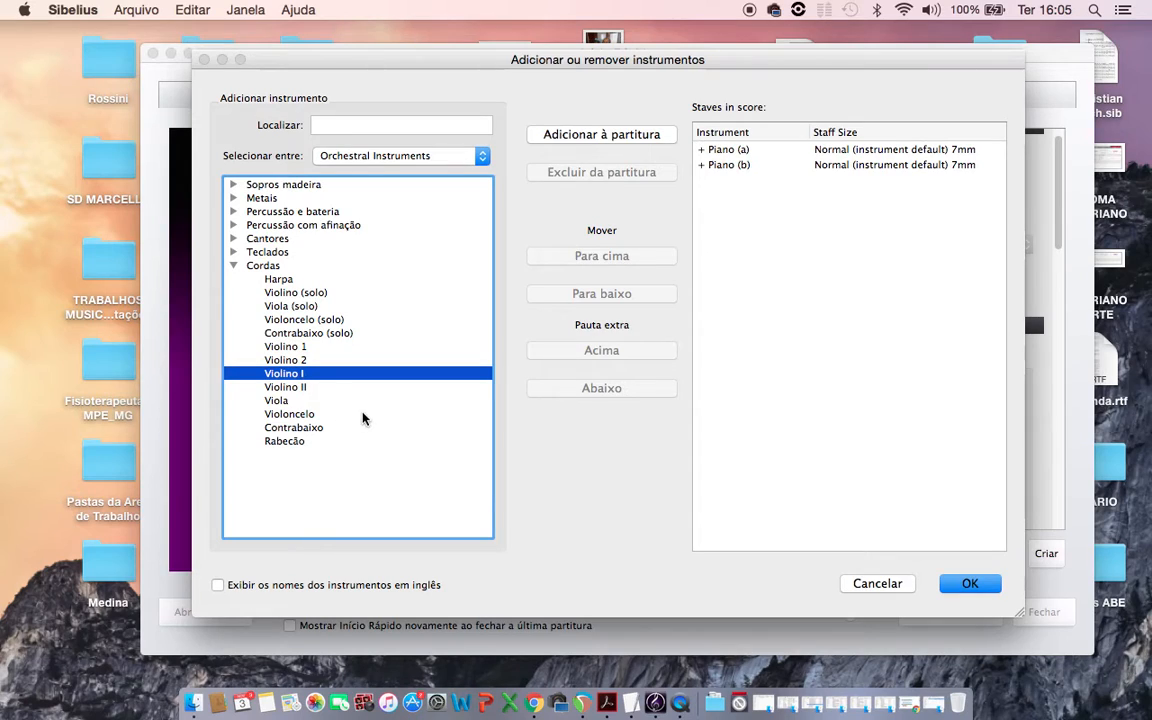
{"action": "left_click", "coordinate": [307, 428], "text": "shift"}
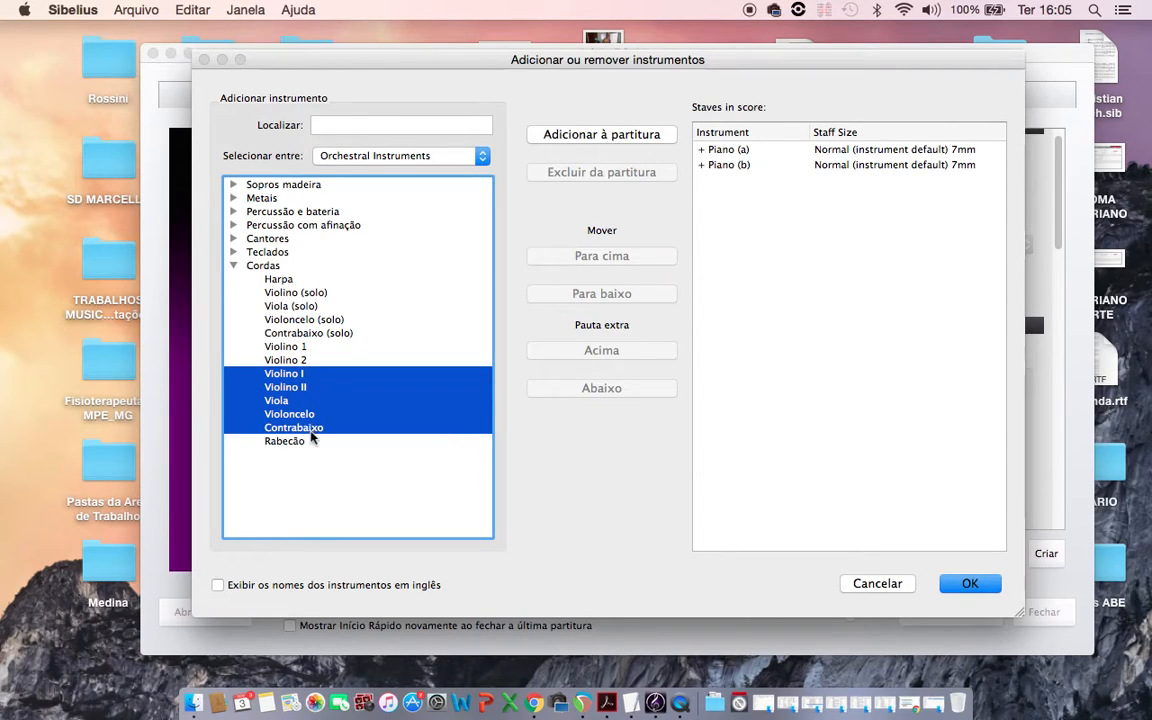
{"action": "left_click", "coordinate": [605, 134]}
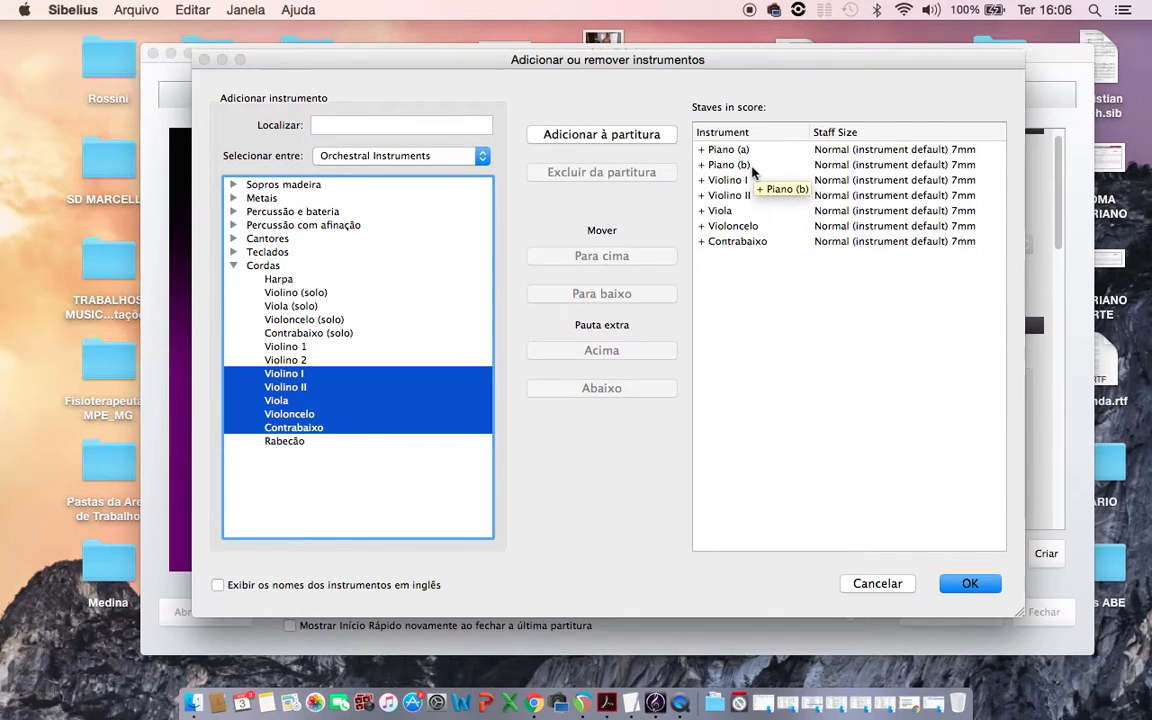
List All Instruments to examine the instrument families, and check which other instrument sets can be chosen
{"action": "left_click", "coordinate": [233, 266]}
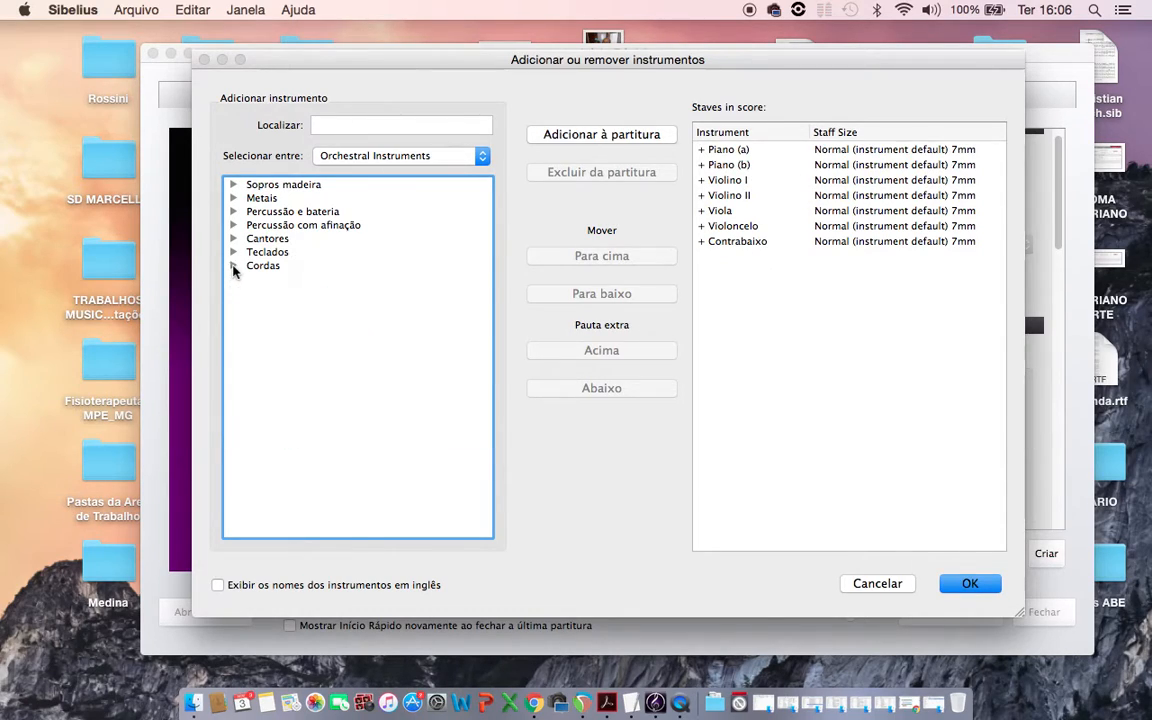
{"action": "left_click", "coordinate": [483, 157]}
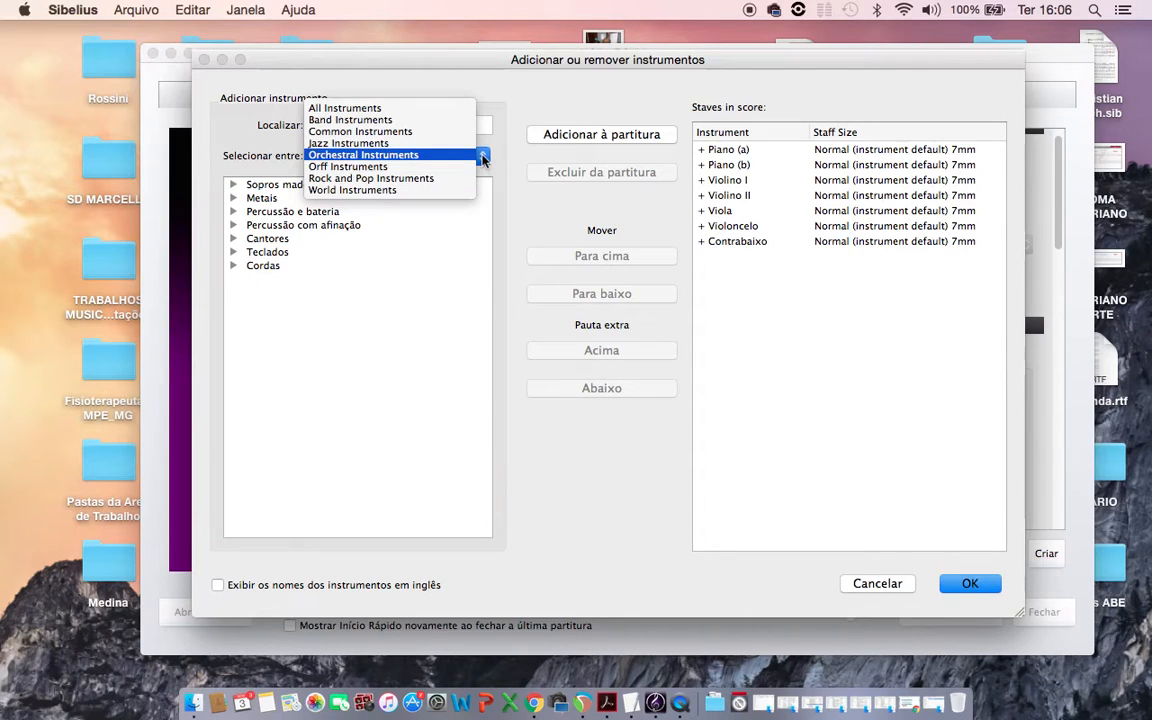
{"action": "left_click", "coordinate": [411, 107]}
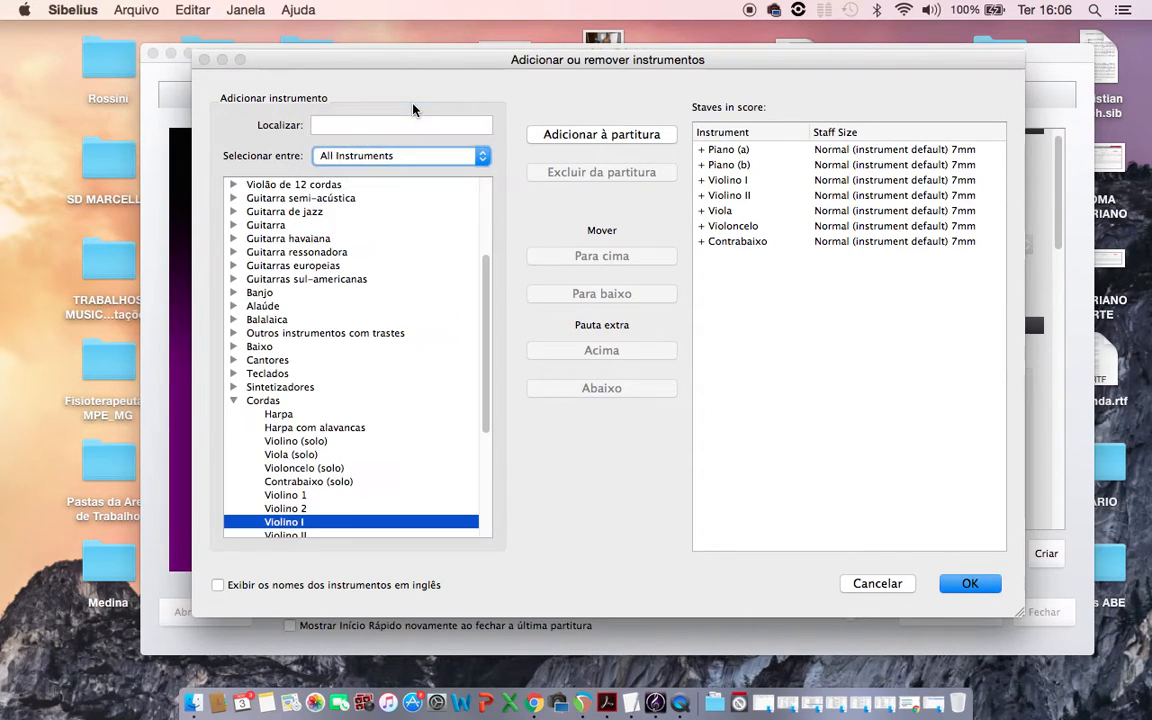
{"action": "left_click", "coordinate": [233, 401]}
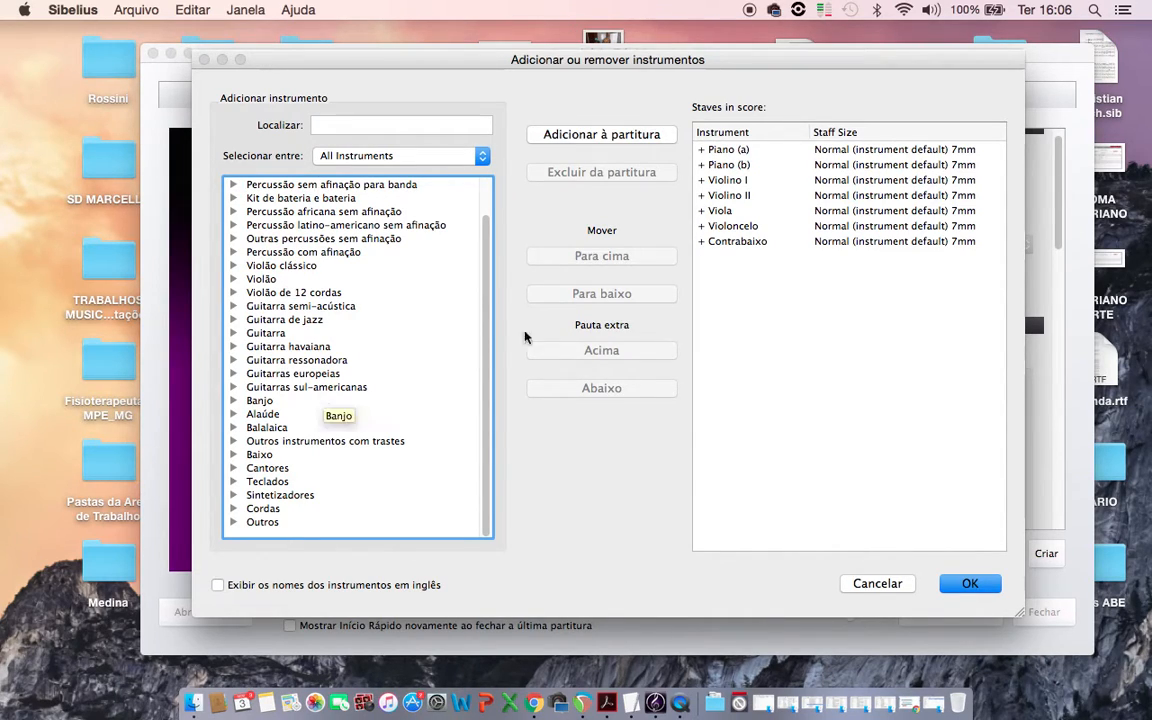
{"action": "left_click", "coordinate": [482, 158]}
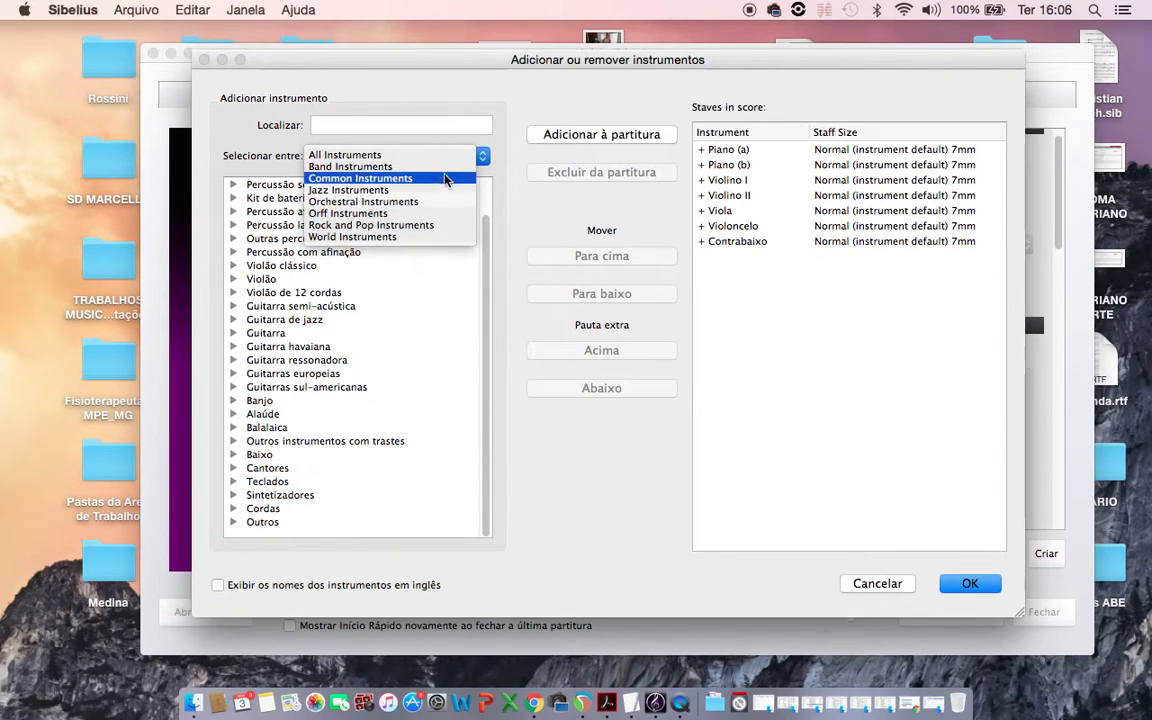
{"action": "left_click", "coordinate": [449, 161]}
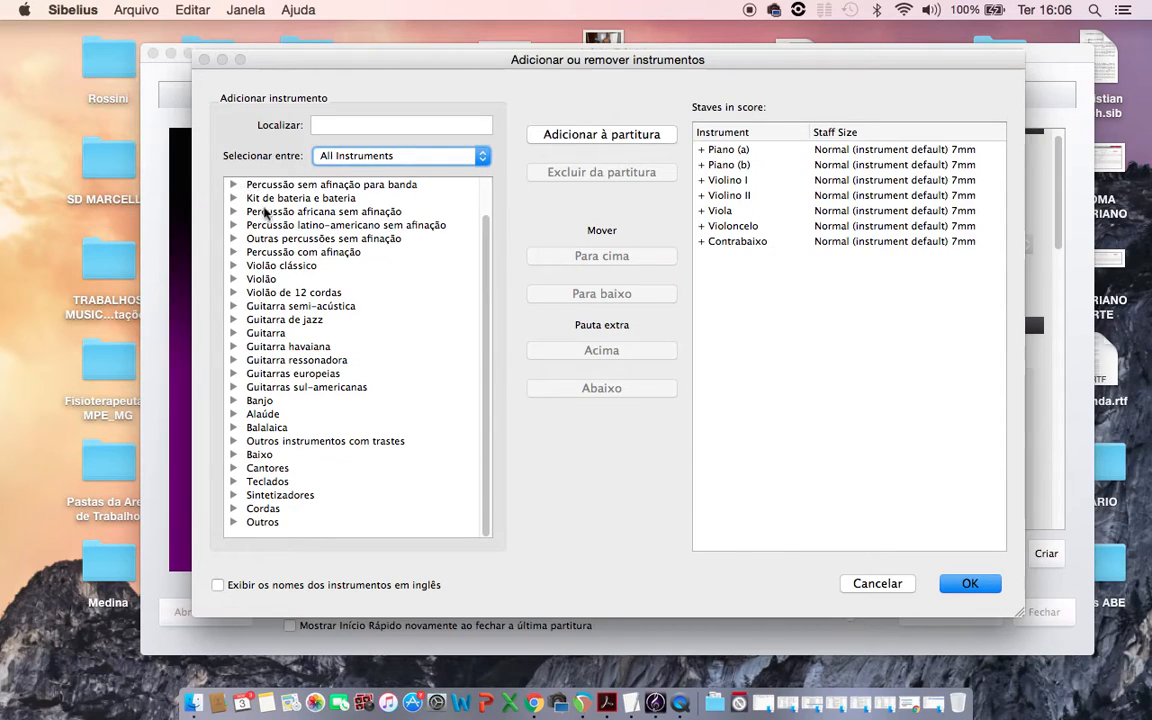
{"action": "scroll", "coordinate": [310, 340], "scroll_direction": "up", "scroll_amount": 3}
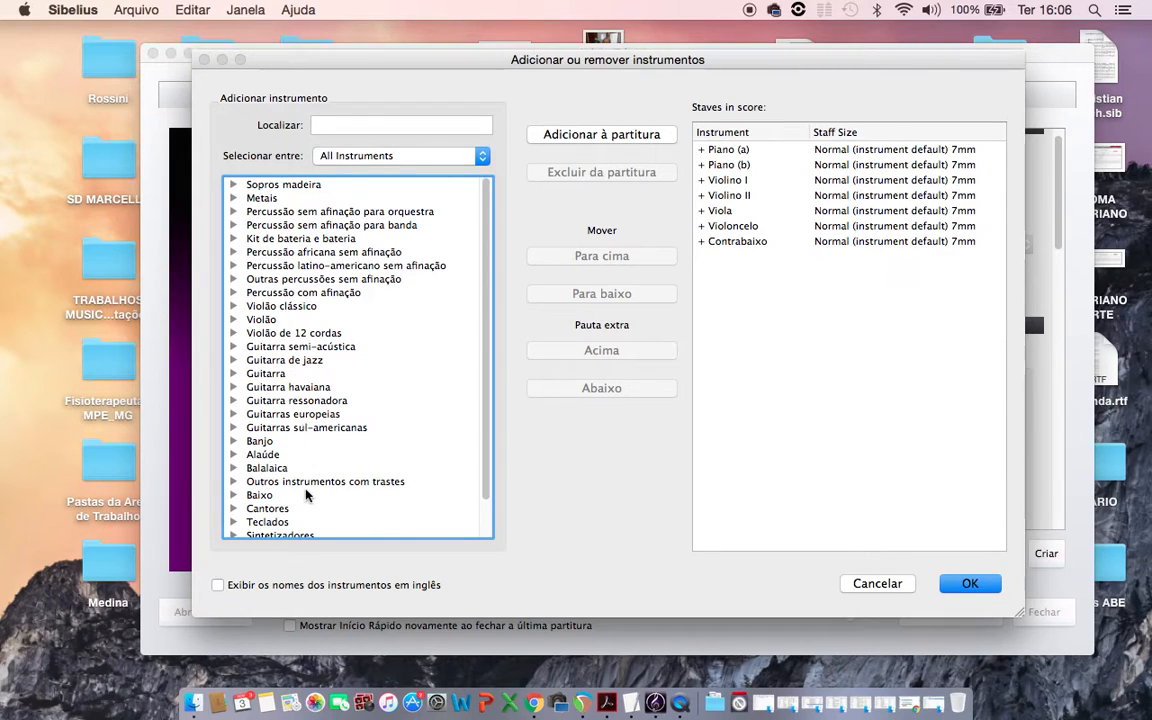
{"action": "scroll", "coordinate": [307, 494], "scroll_direction": "down", "scroll_amount": 3}
{"action": "scroll", "coordinate": [307, 494], "scroll_direction": "up", "scroll_amount": 2}
{"action": "scroll", "coordinate": [307, 494], "scroll_direction": "down", "scroll_amount": 2}
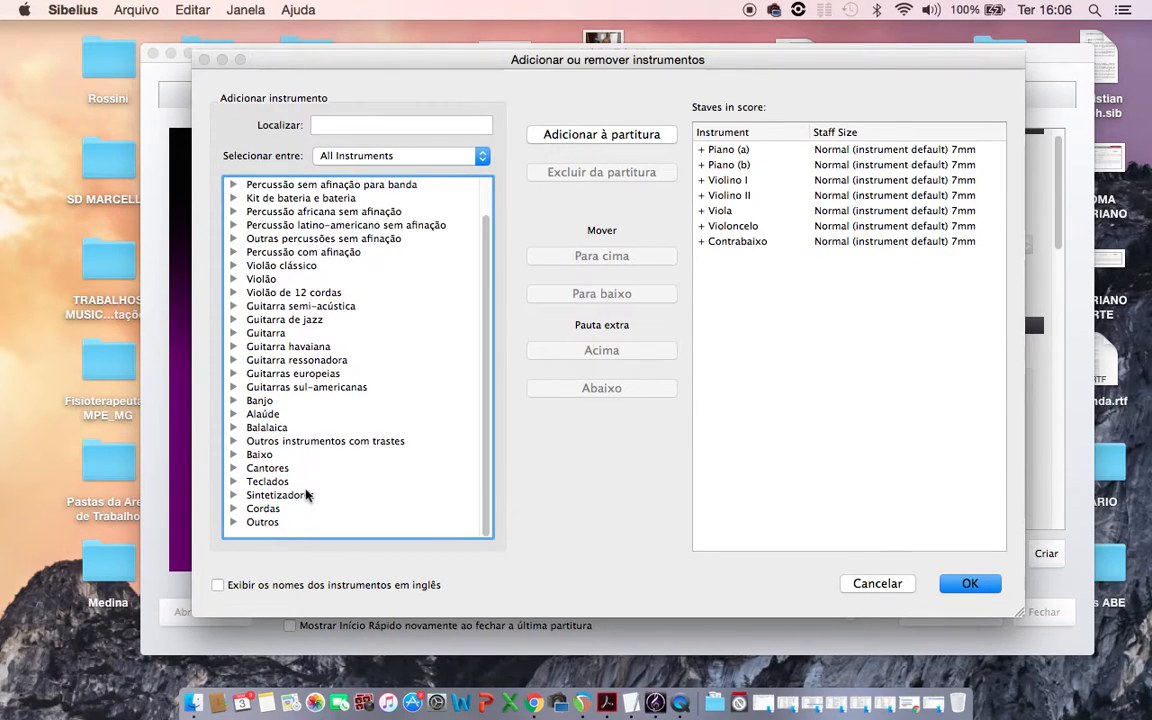
{"action": "scroll", "coordinate": [307, 494], "scroll_direction": "up", "scroll_amount": 3}
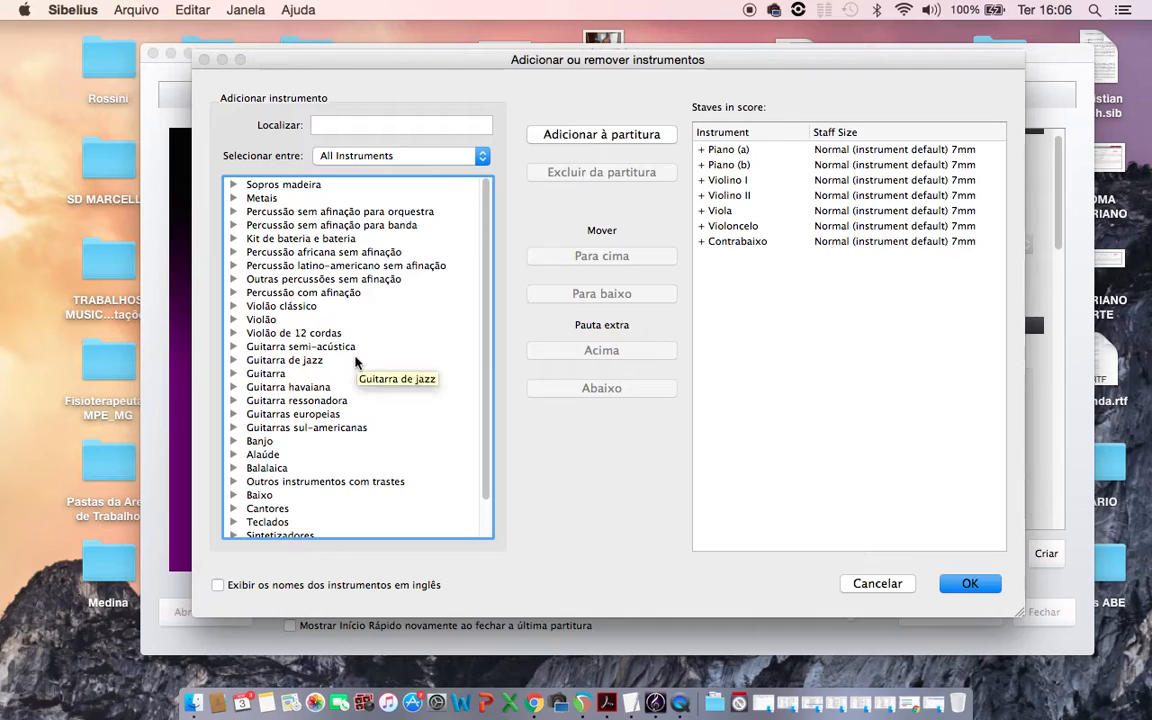
{"action": "left_click", "coordinate": [470, 156]}
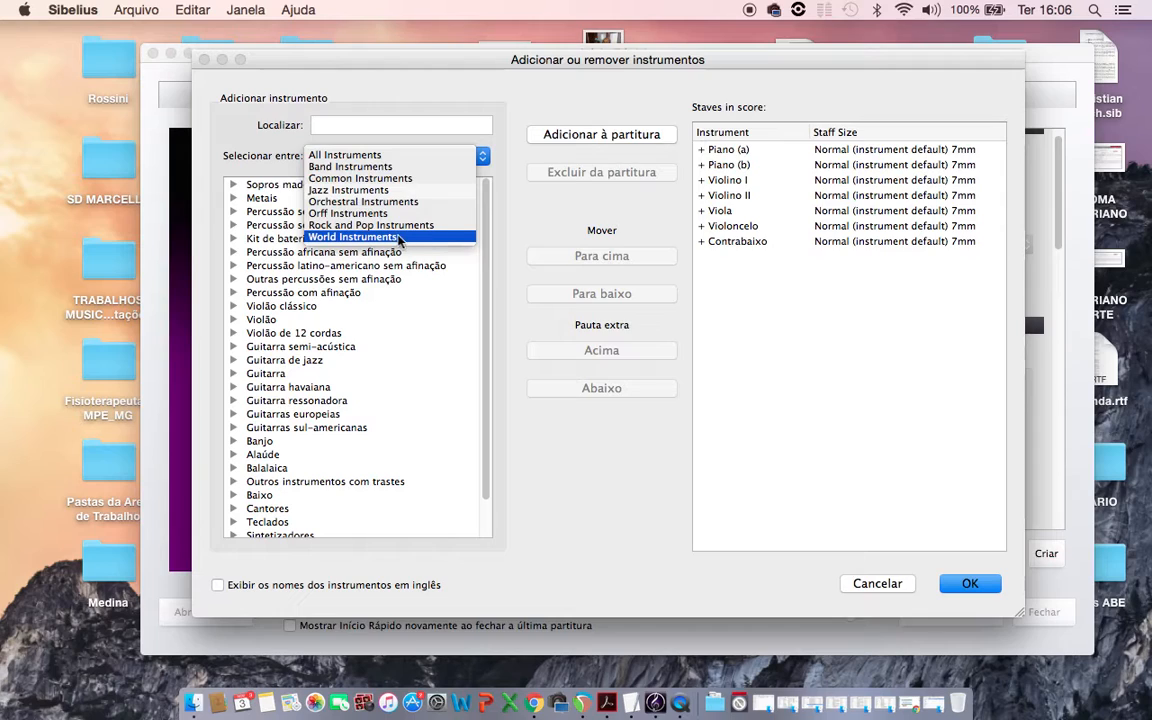
{"action": "left_click", "coordinate": [416, 156]}
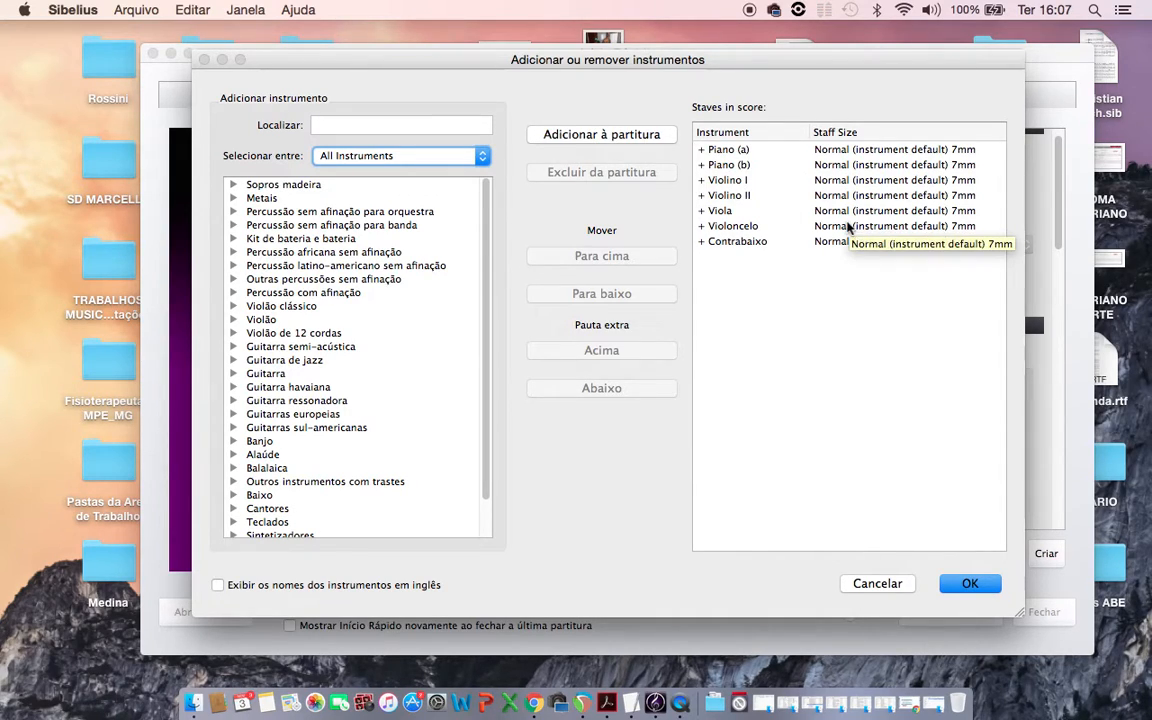
Accept the instrument list, try EDIÇÃO OBA, Standard Opus (Arial), Standard Opus (Times) and Standard Inkpen2 as Configuração pessoal, and settle on Standard Opus (Georgia)
{"action": "left_click", "coordinate": [962, 585]}
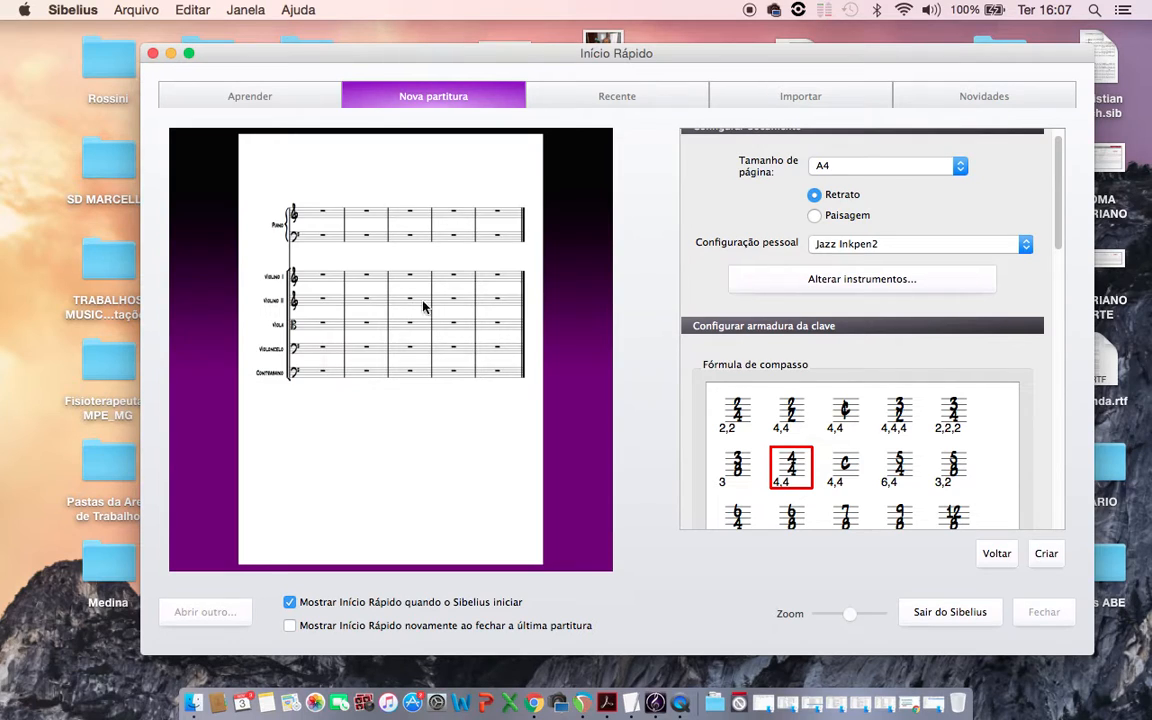
{"action": "left_click", "coordinate": [888, 245]}
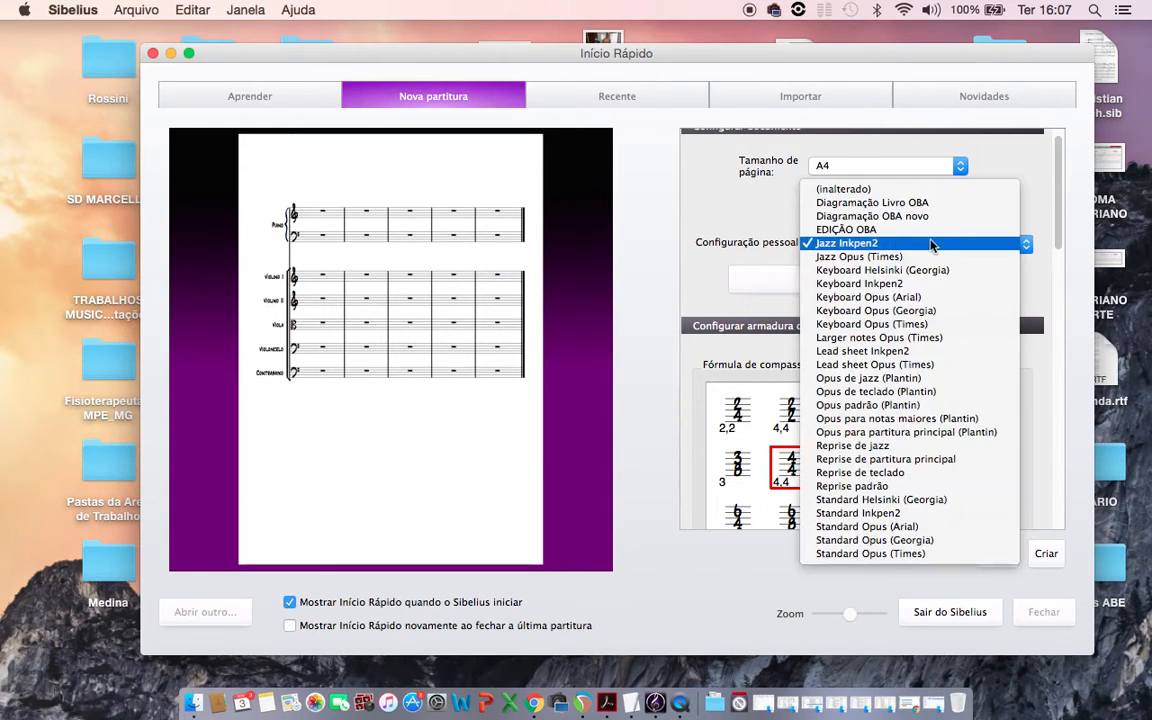
{"action": "left_click", "coordinate": [1003, 232]}
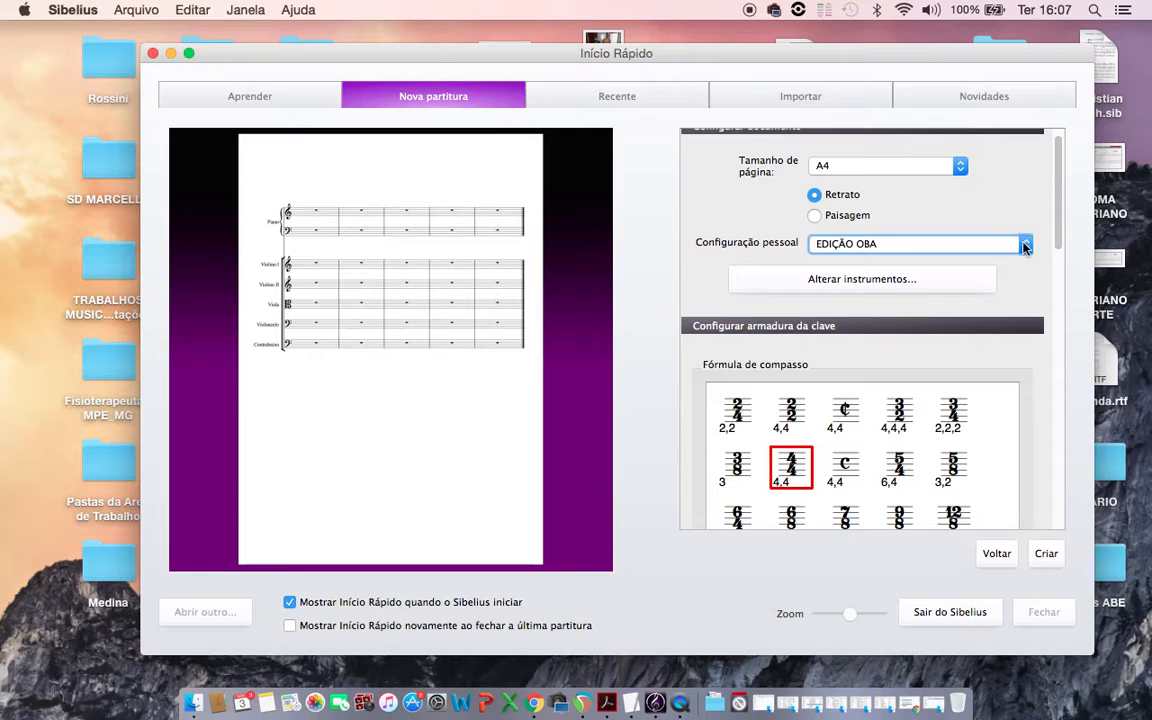
{"action": "left_click", "coordinate": [1025, 245]}
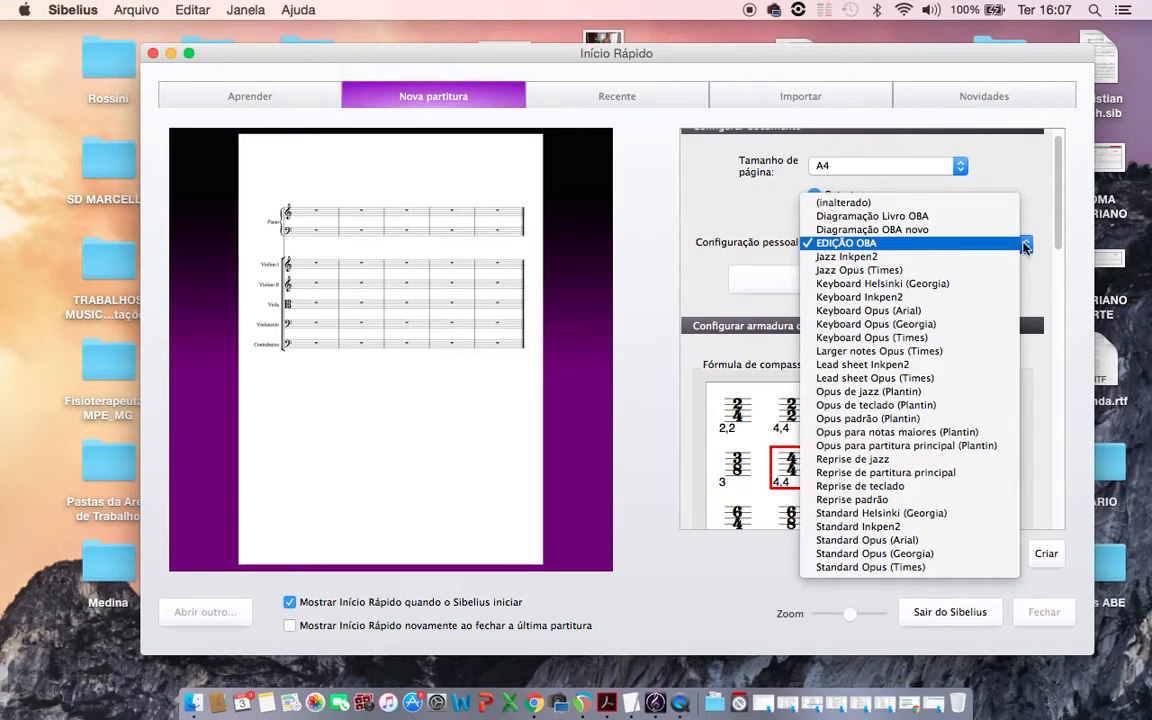
{"action": "left_click", "coordinate": [947, 540]}
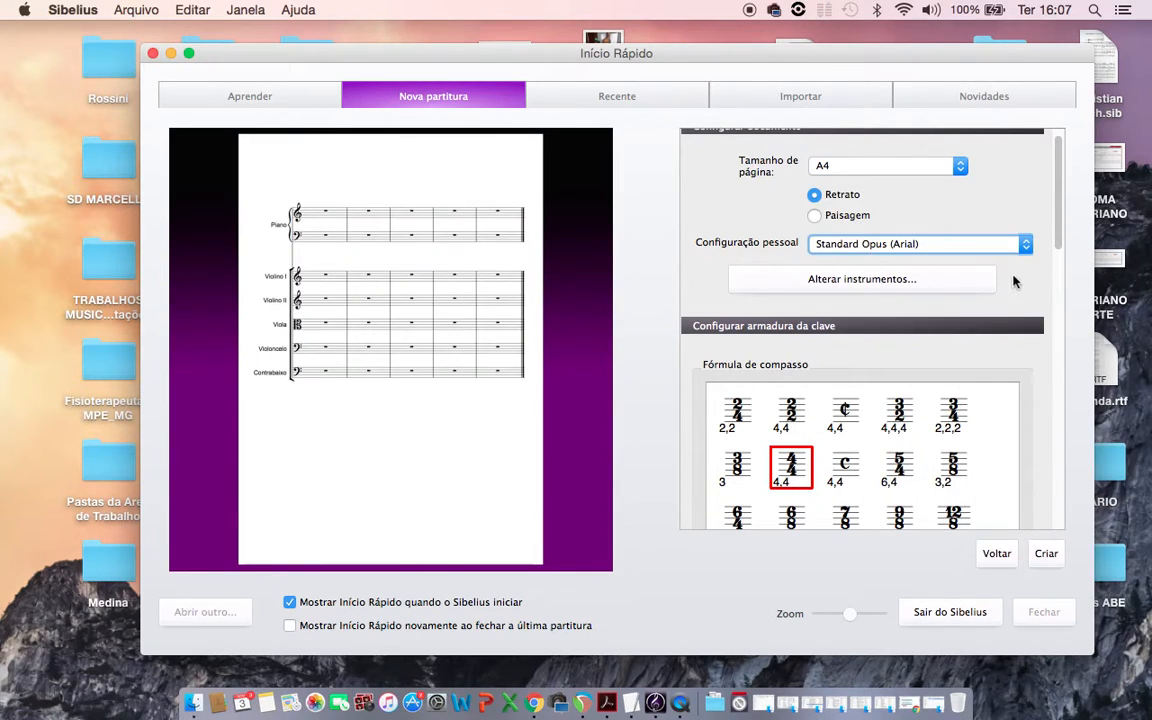
{"action": "left_click", "coordinate": [1025, 245]}
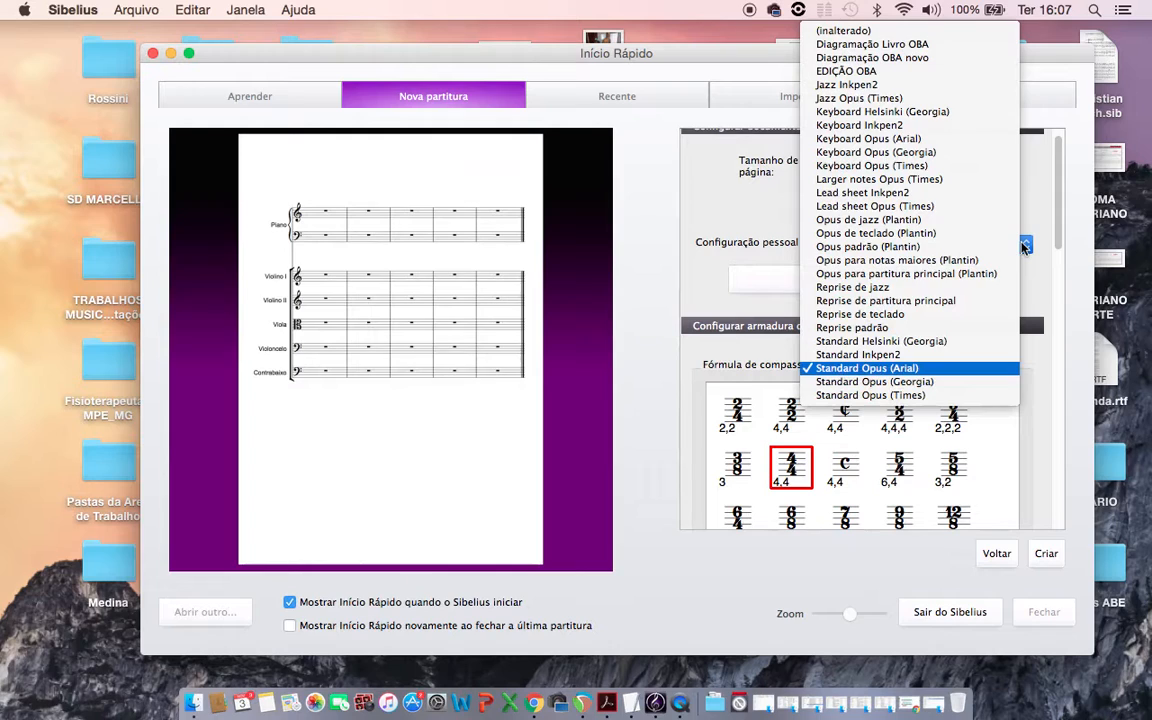
{"action": "left_click", "coordinate": [932, 396]}
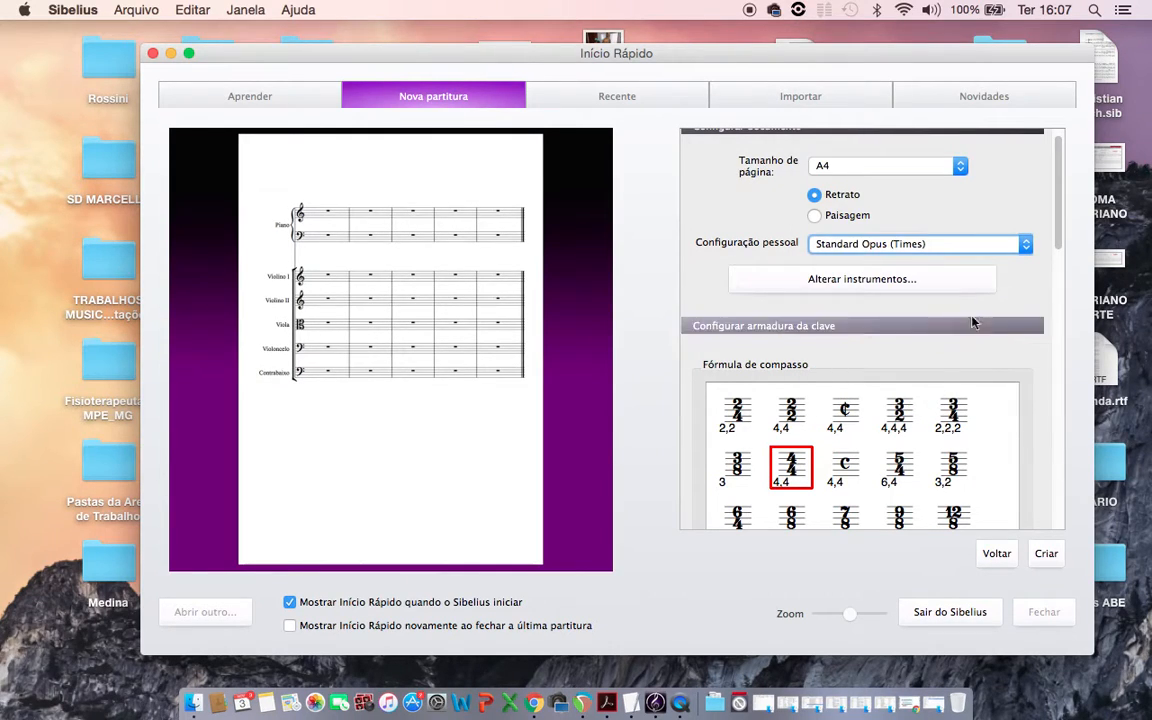
{"action": "left_click", "coordinate": [1024, 248]}
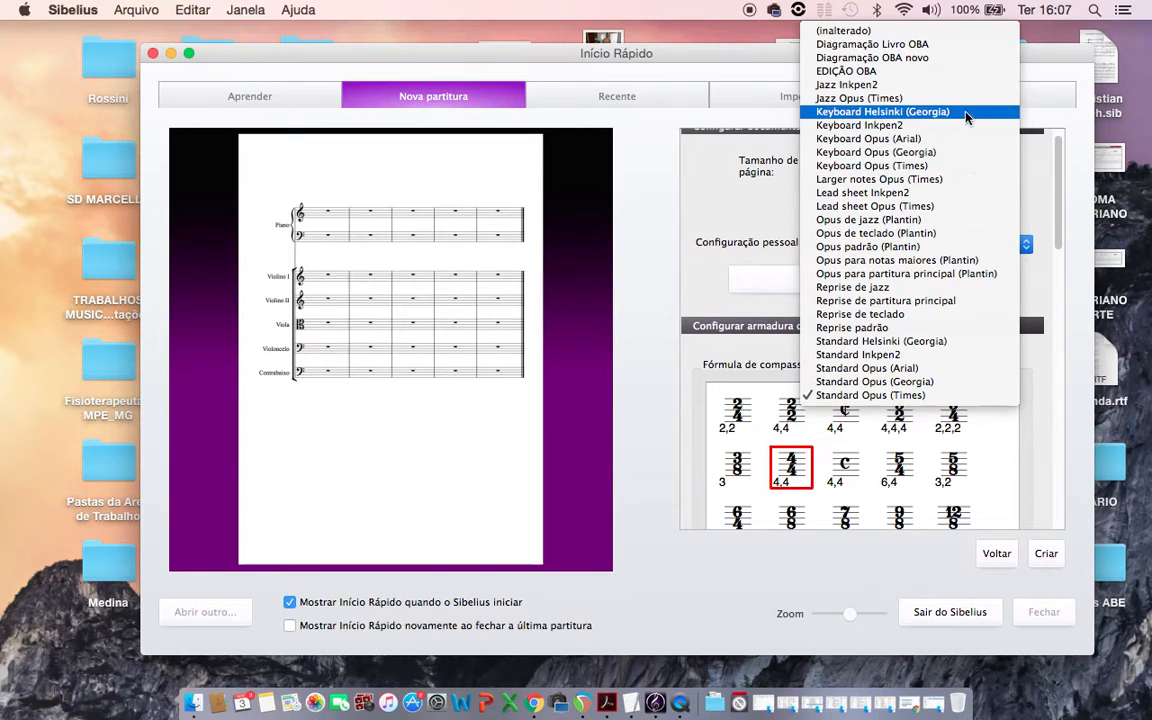
{"action": "left_click", "coordinate": [965, 354]}
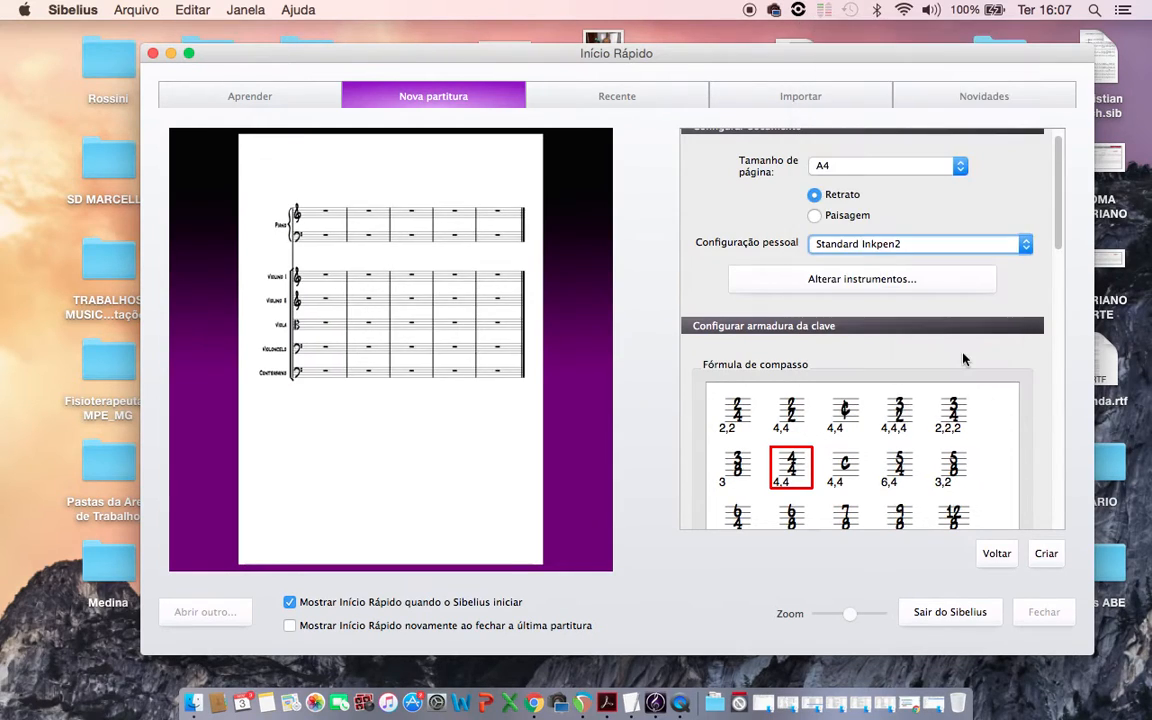
{"action": "left_click", "coordinate": [1030, 252]}
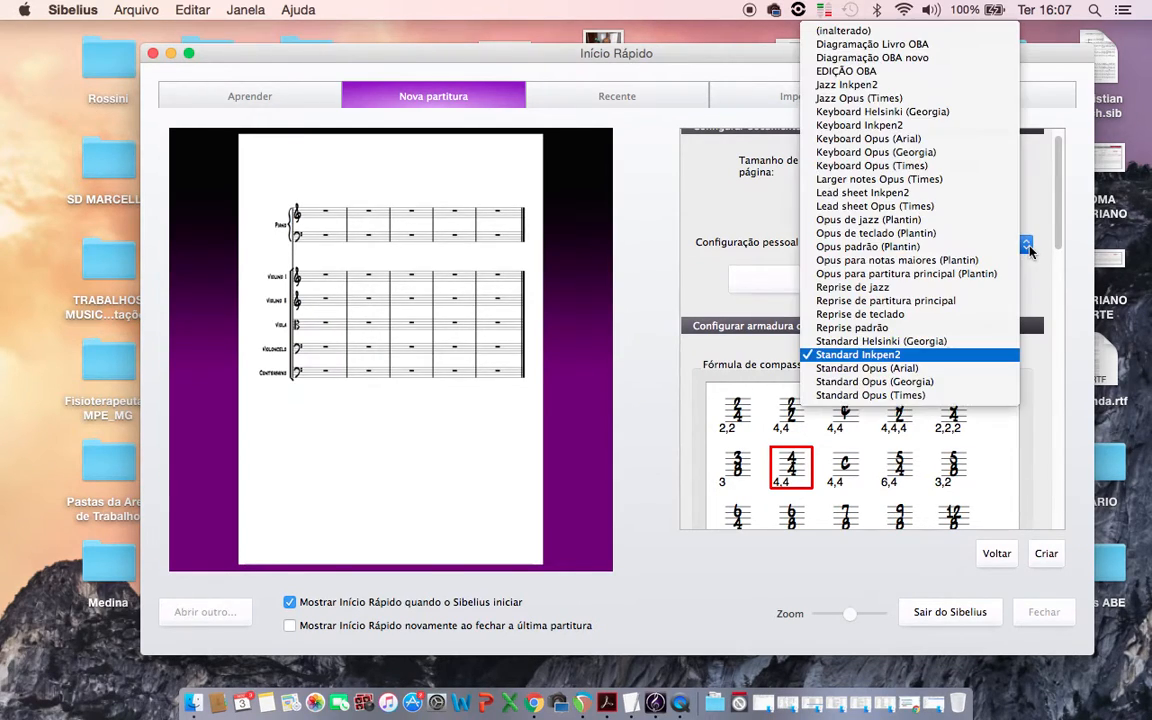
{"action": "left_click", "coordinate": [977, 387]}
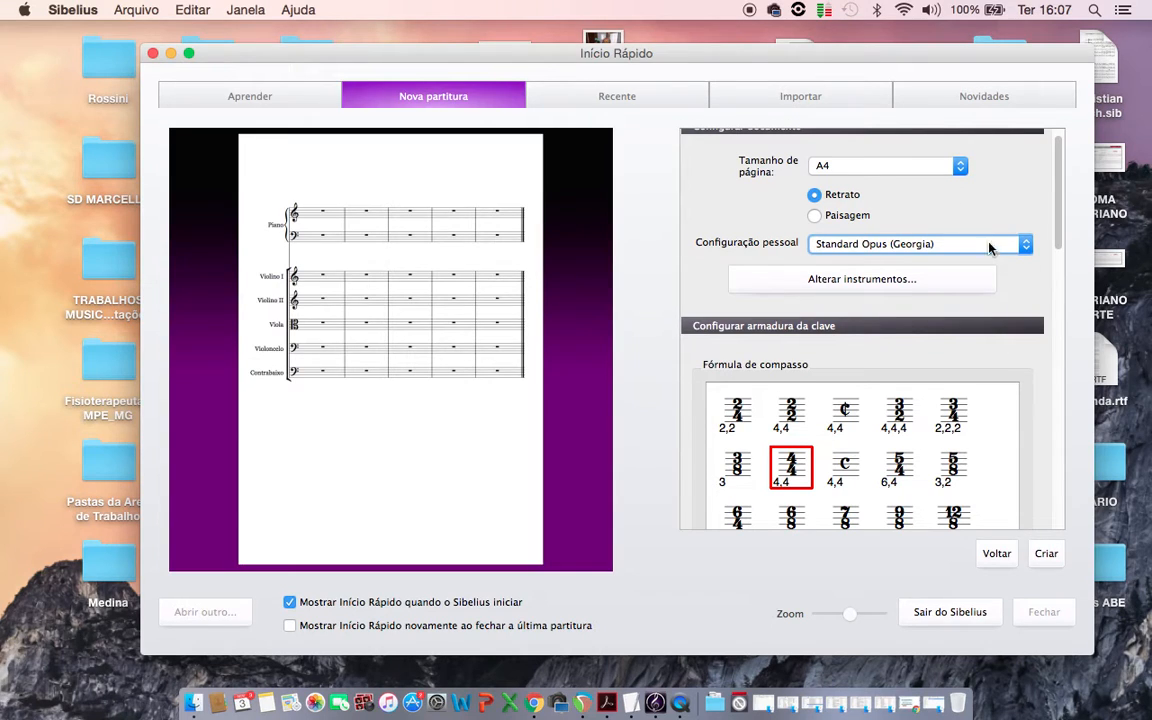
Try 2/2 and cut time as the score's Fórmula de compasso, and set it back to 4/4
{"action": "scroll", "coordinate": [1005, 305], "scroll_direction": "down", "scroll_amount": 3}
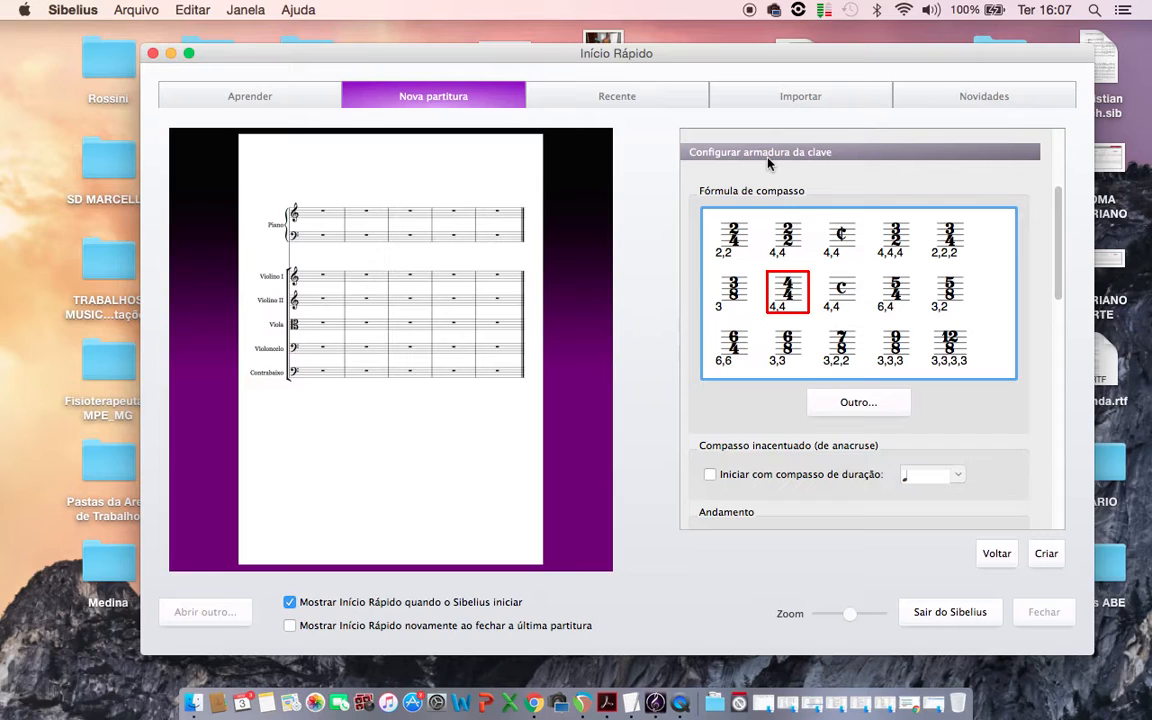
{"action": "left_click", "coordinate": [787, 237]}
{"action": "key", "text": "Right"}
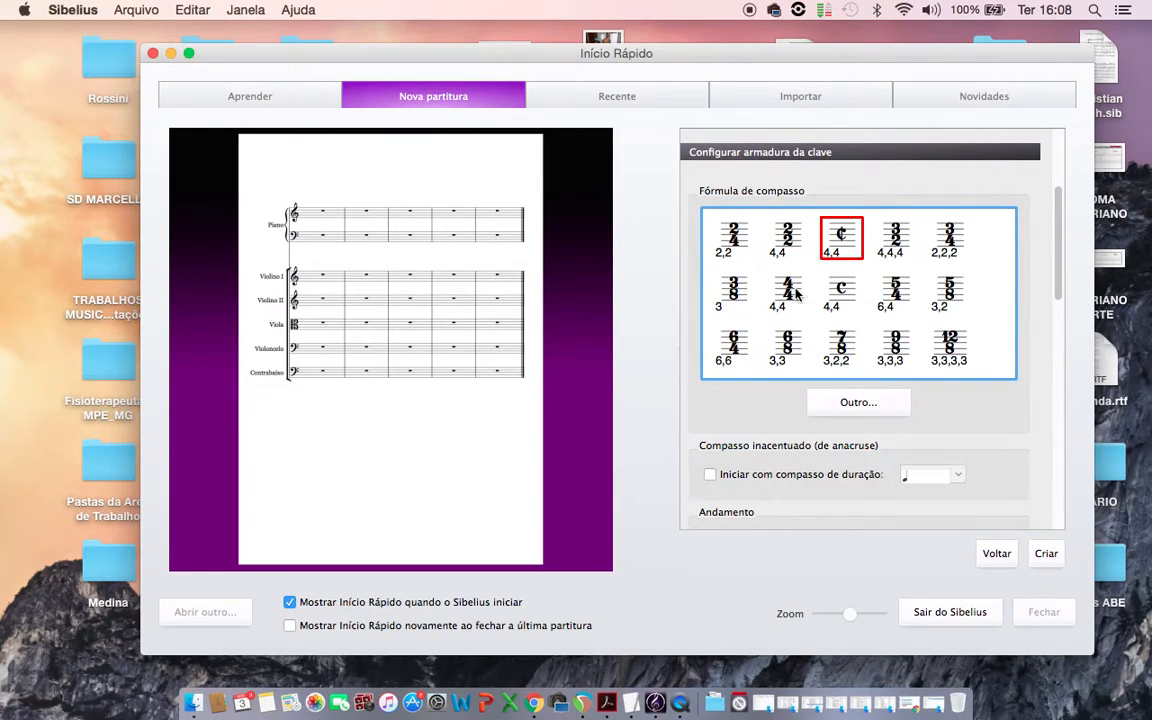
{"action": "left_click", "coordinate": [797, 293]}
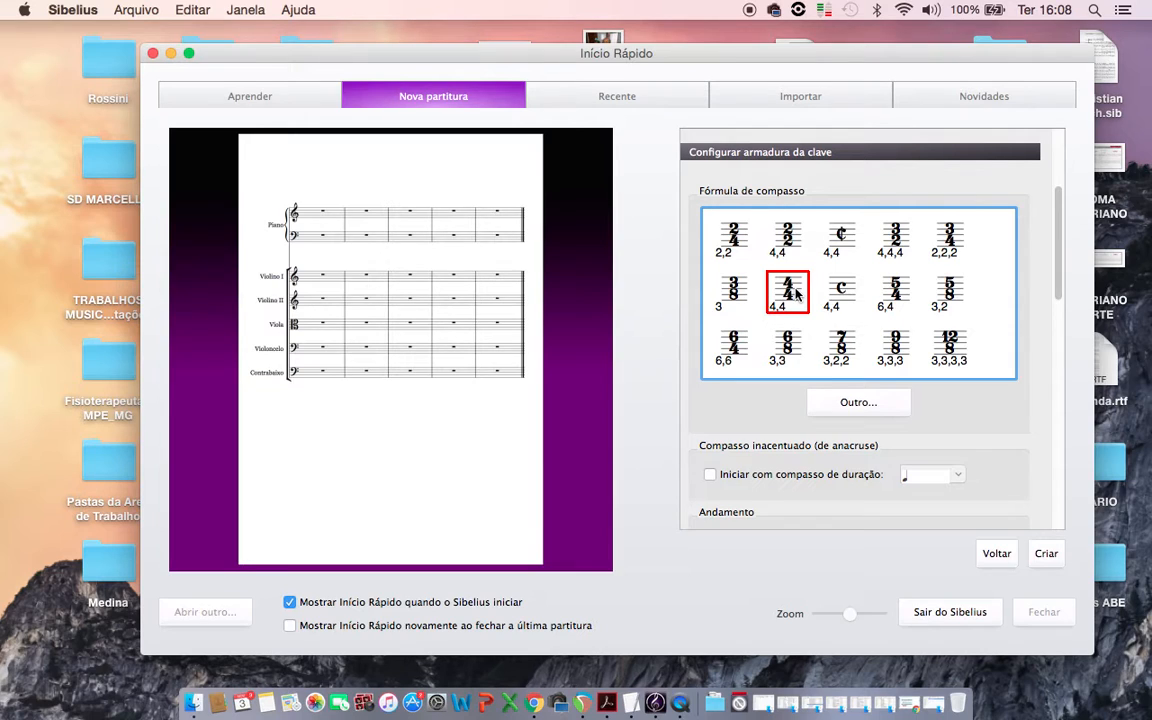
Try a custom time signature of 9/32 through Outros tempos in the Fórmula do compasso settings
{"action": "scroll", "coordinate": [797, 293], "scroll_direction": "down", "scroll_amount": 3}
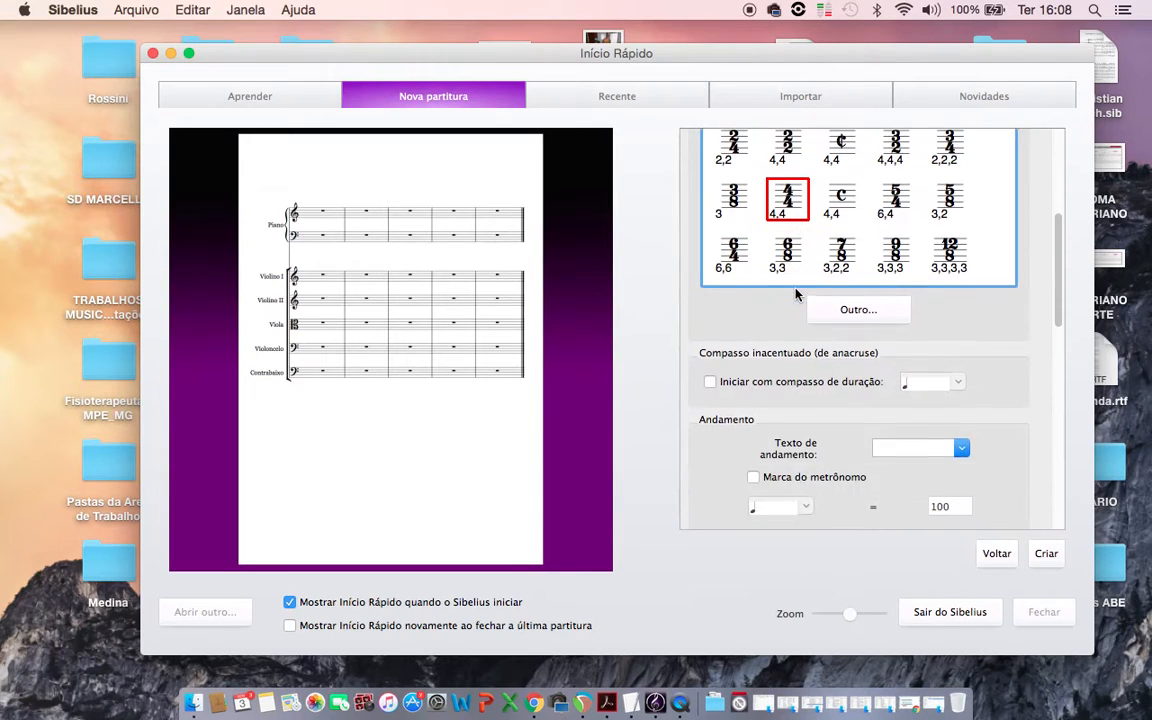
{"action": "left_click", "coordinate": [864, 310]}
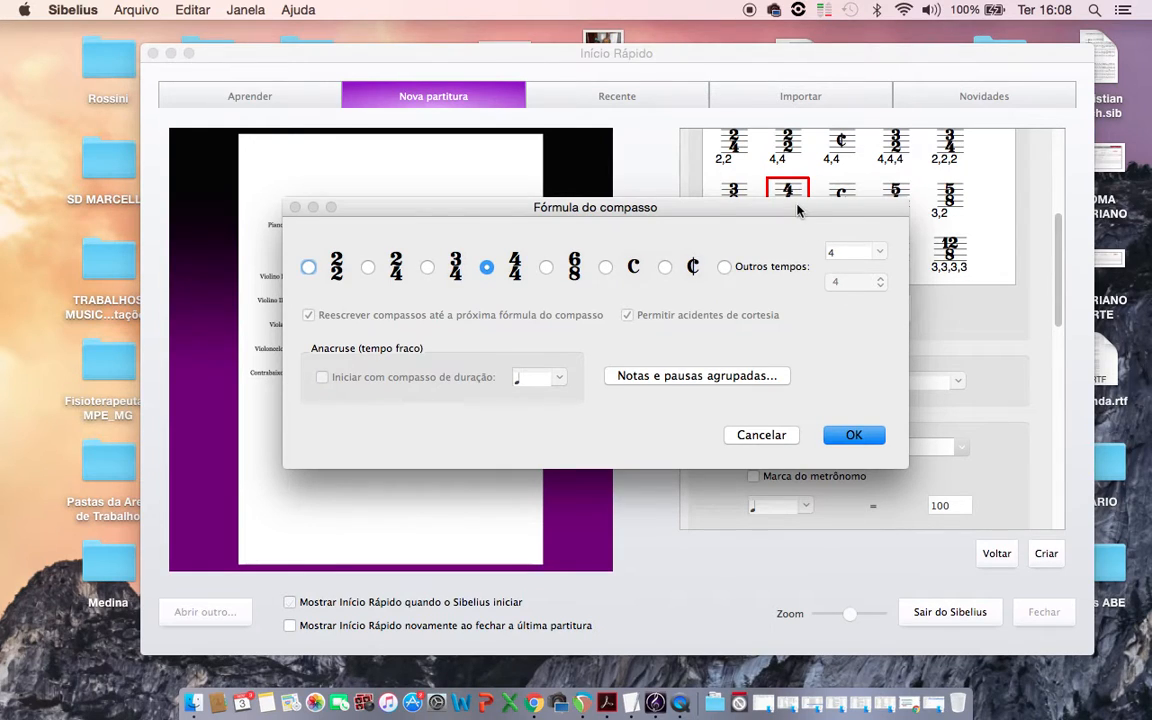
{"action": "left_click", "coordinate": [724, 266]}
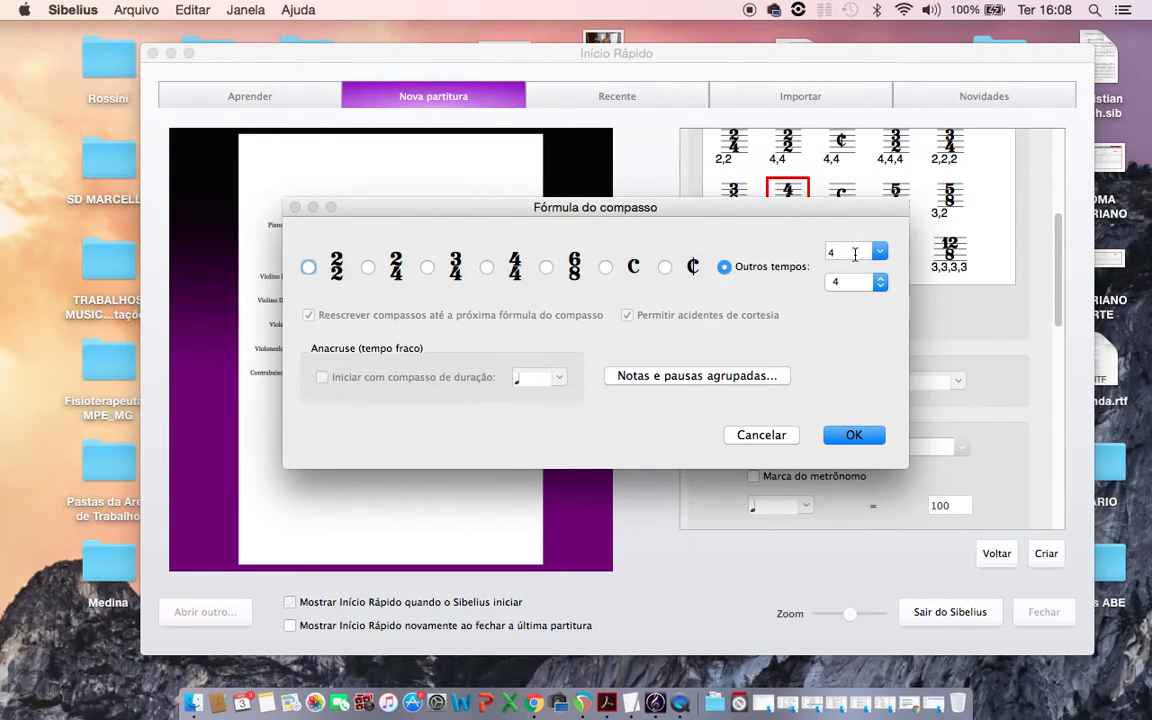
{"action": "left_click", "coordinate": [879, 251]}
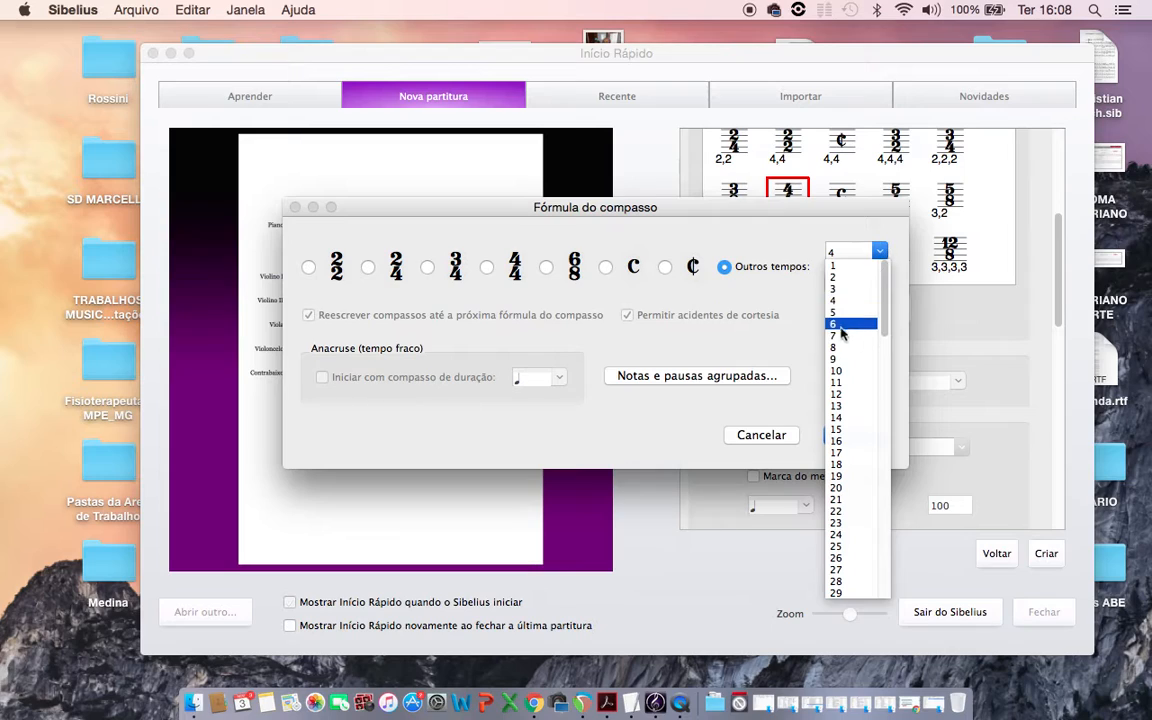
{"action": "left_click", "coordinate": [841, 326]}
{"action": "left_click", "coordinate": [881, 283]}
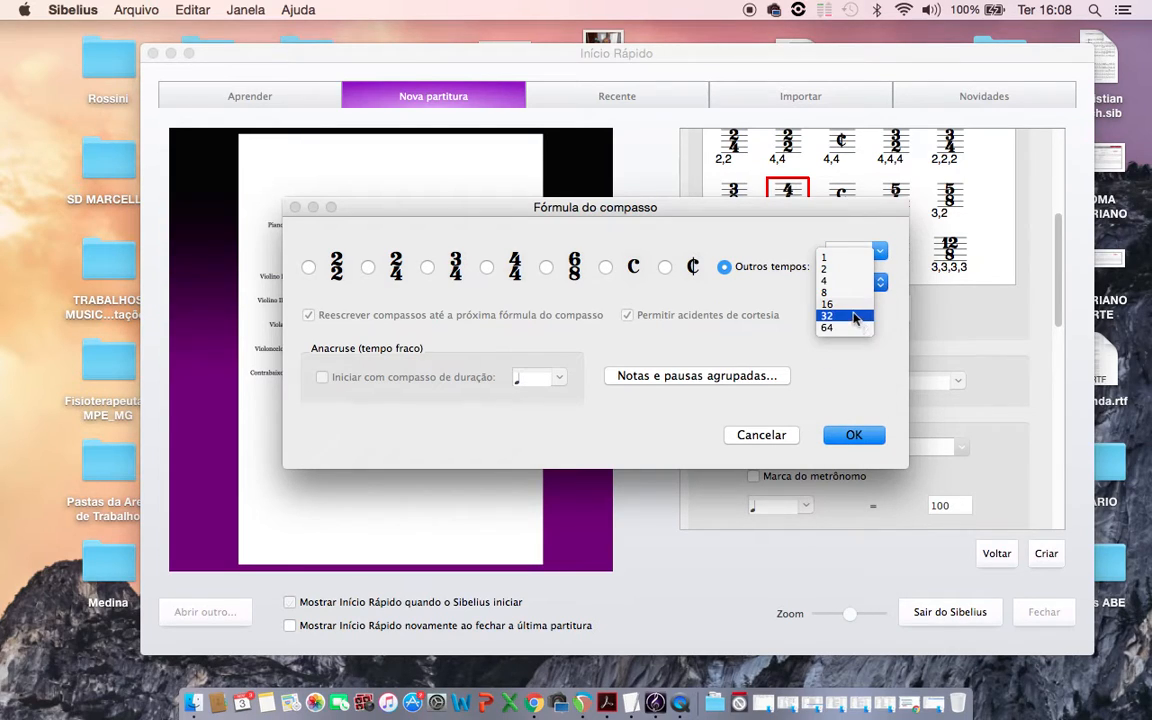
{"action": "left_click", "coordinate": [855, 318]}
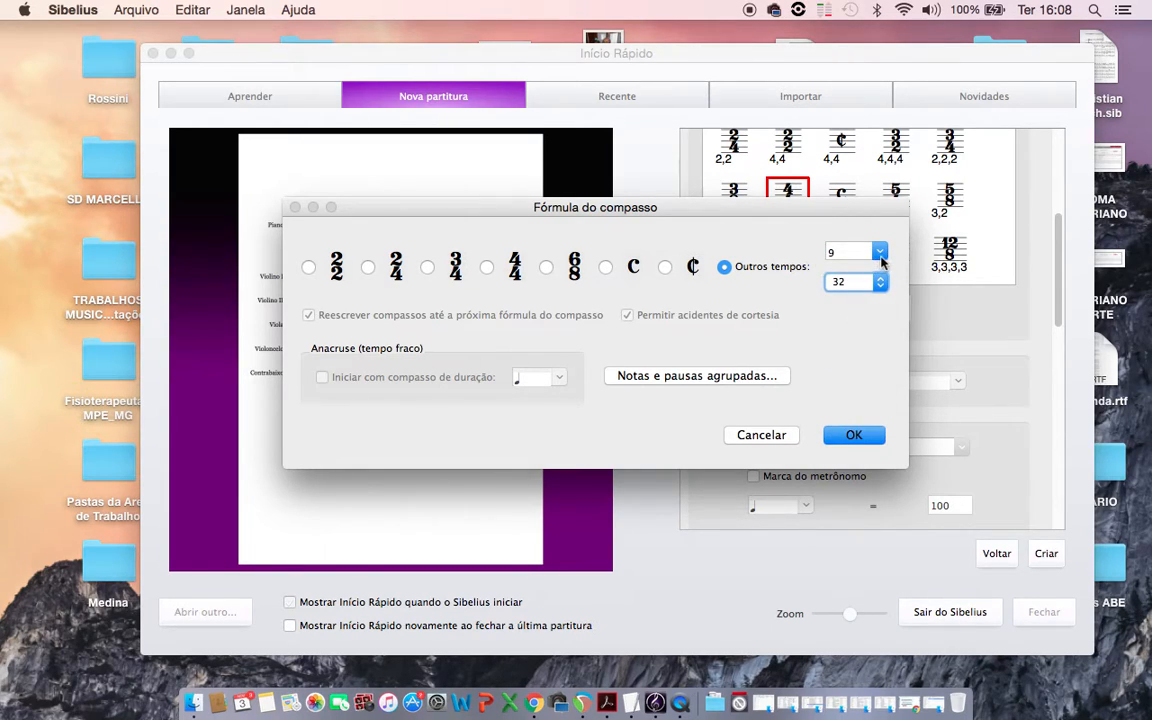
Change the custom time signature's lower number to 8 and try 2+6 as its upper number
{"action": "left_click", "coordinate": [879, 282]}
{"action": "left_click", "coordinate": [876, 282]}
{"action": "left_click", "coordinate": [876, 282]}
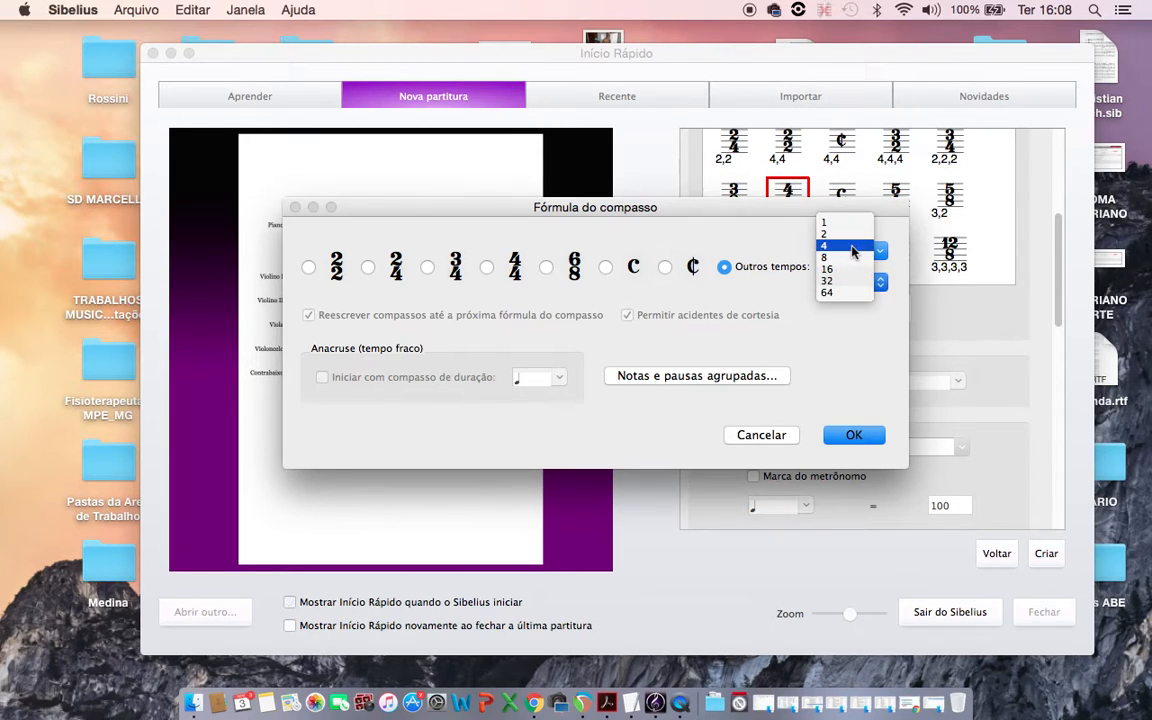
{"action": "left_click", "coordinate": [858, 259]}
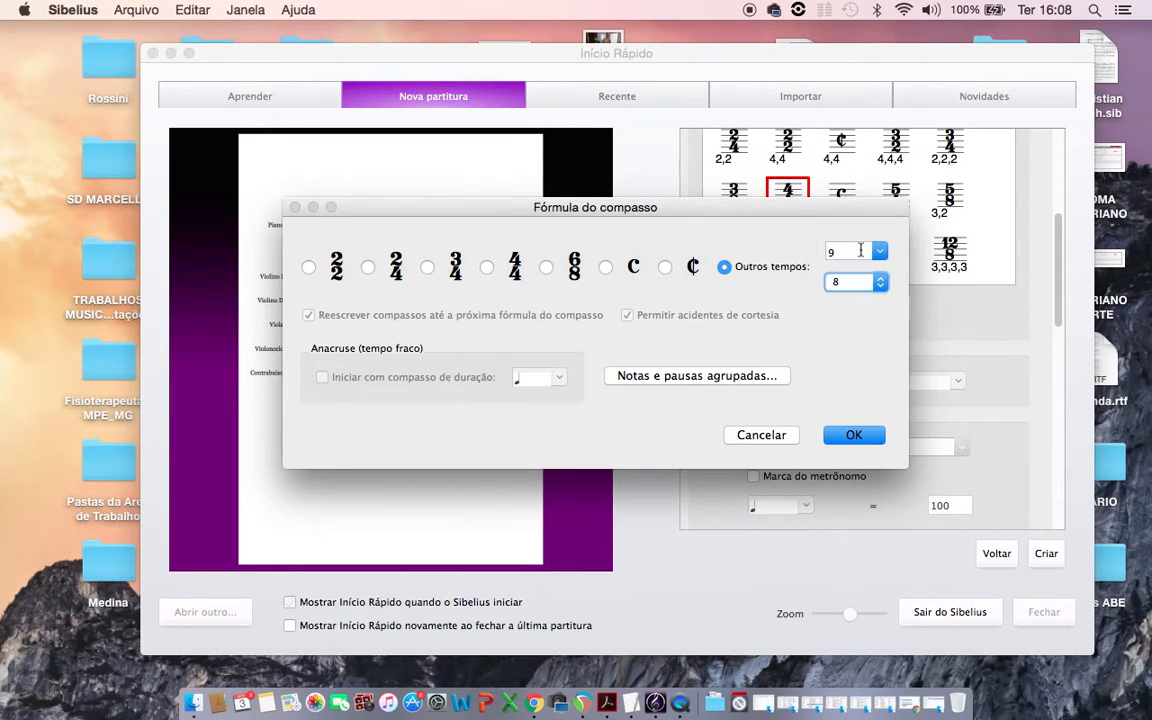
{"action": "left_click", "coordinate": [860, 251]}
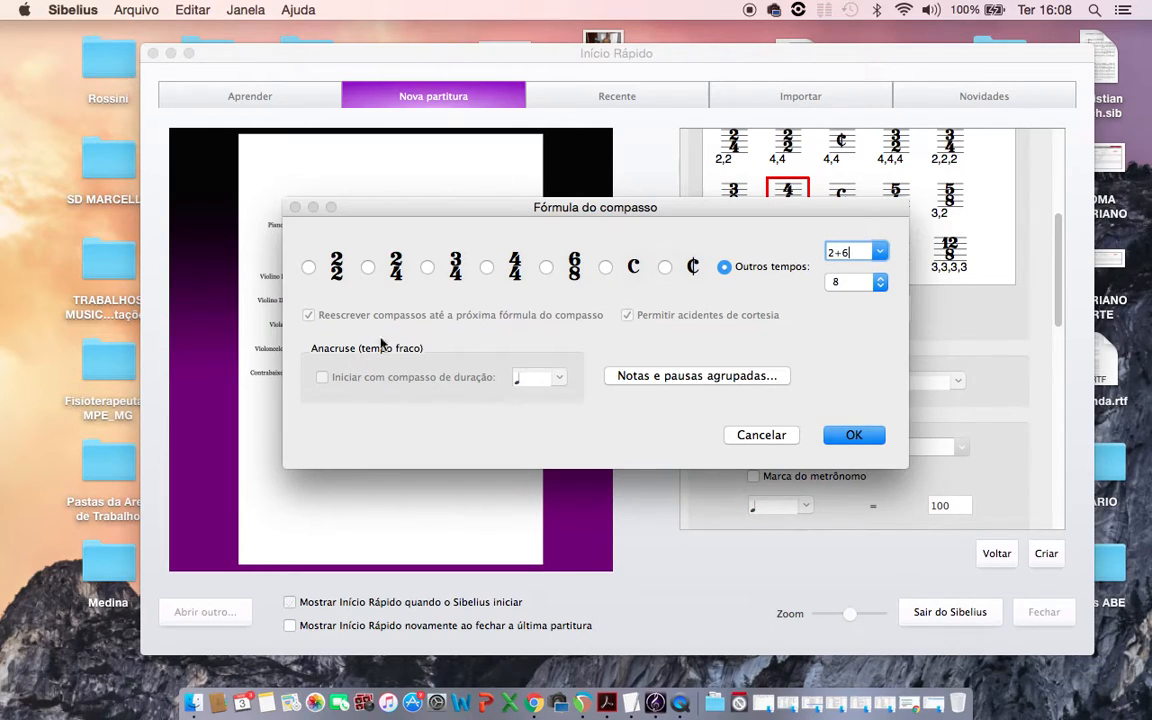
Set the time signature to 4/4 and accept its existing grouping of beamed notes and rests
{"action": "left_click", "coordinate": [486, 267]}
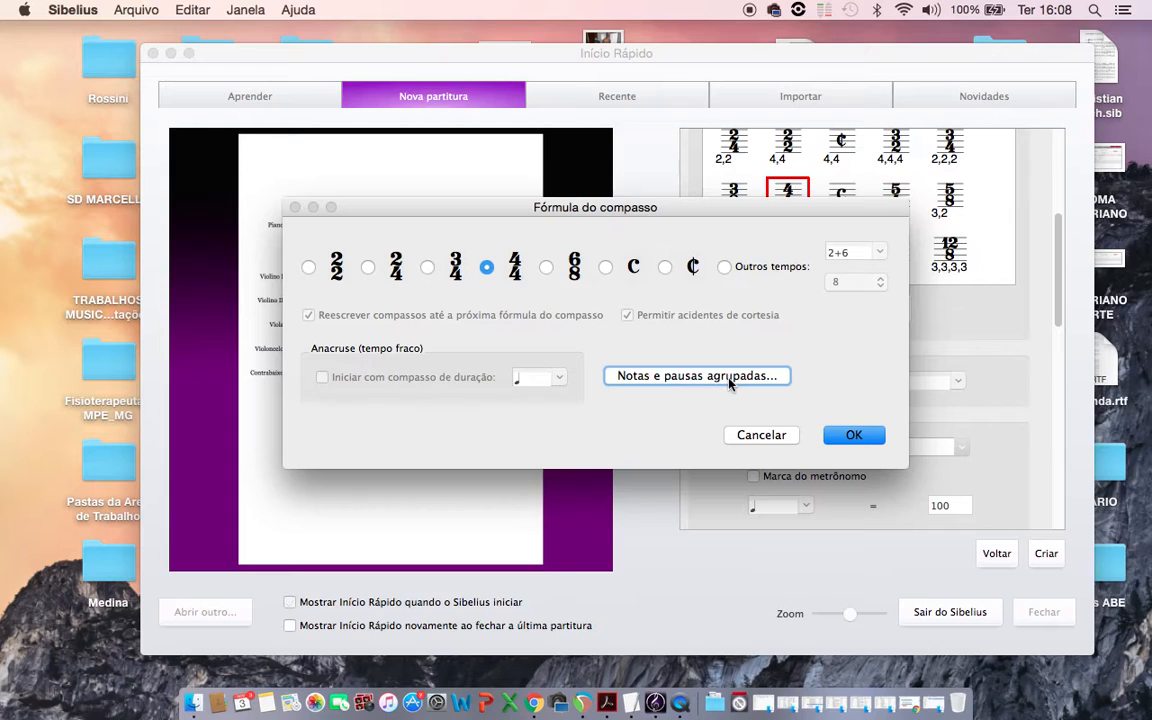
{"action": "left_click", "coordinate": [697, 376]}
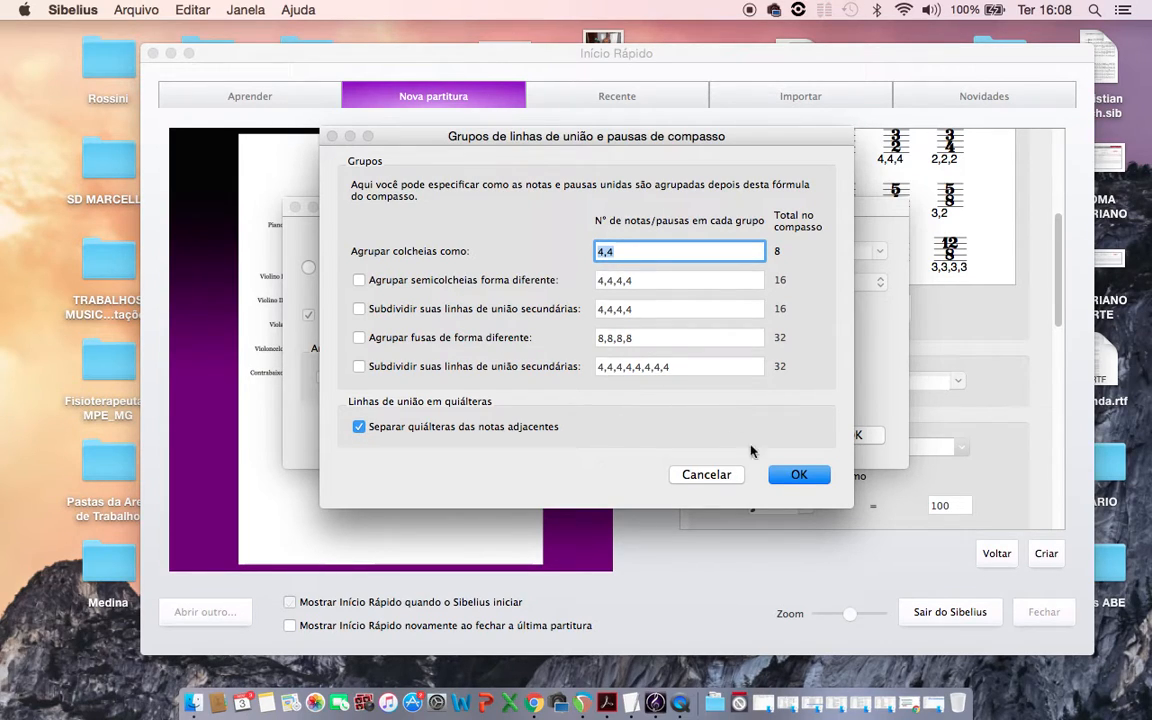
{"action": "left_click", "coordinate": [803, 476]}
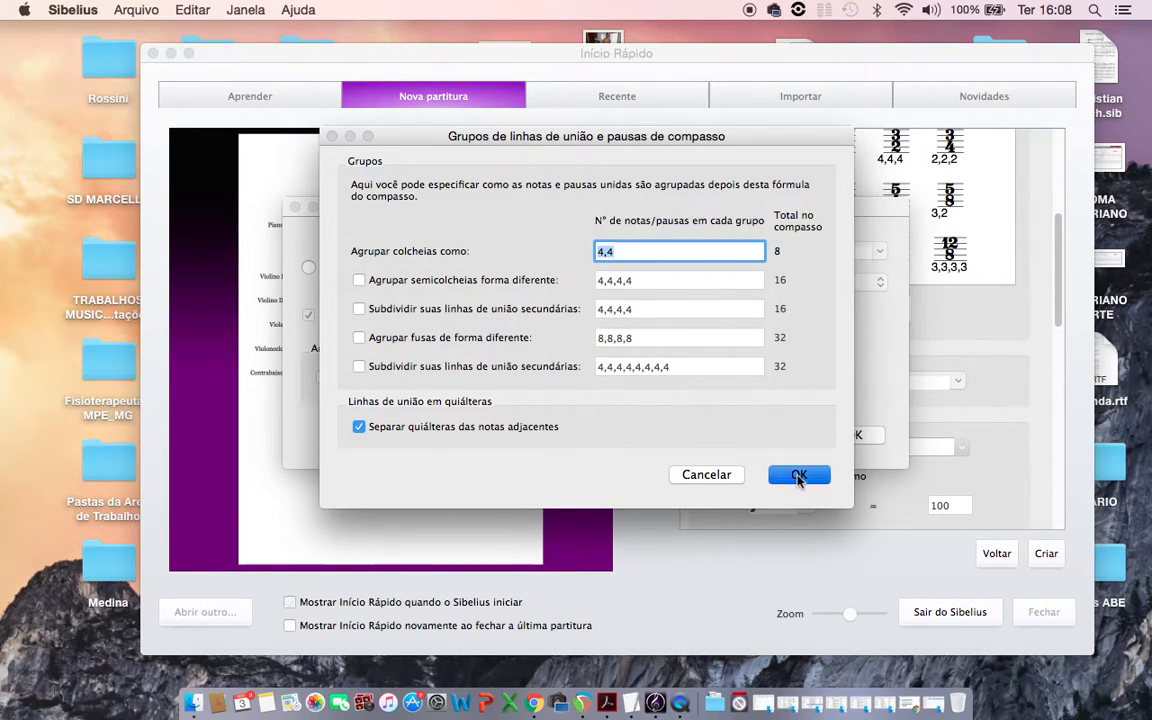
{"action": "left_click", "coordinate": [855, 435]}
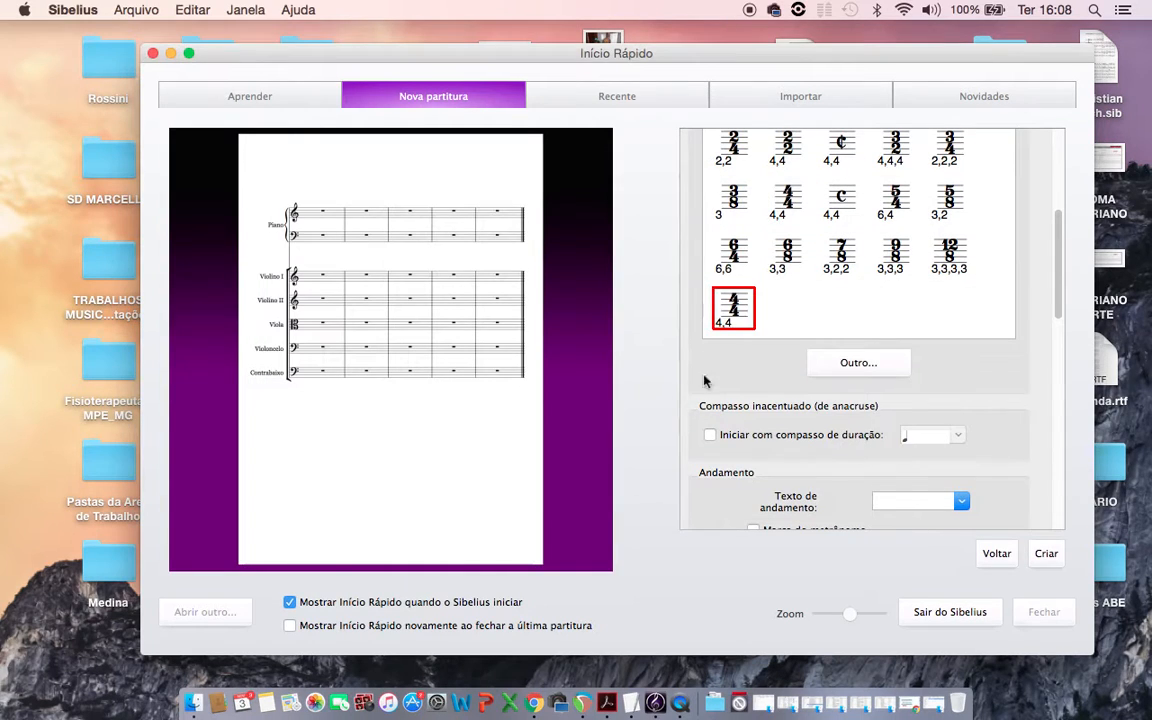
Make the score start with a pickup bar (anacruse) one quarter note long
{"action": "scroll", "coordinate": [860, 388], "scroll_direction": "down", "scroll_amount": 3}
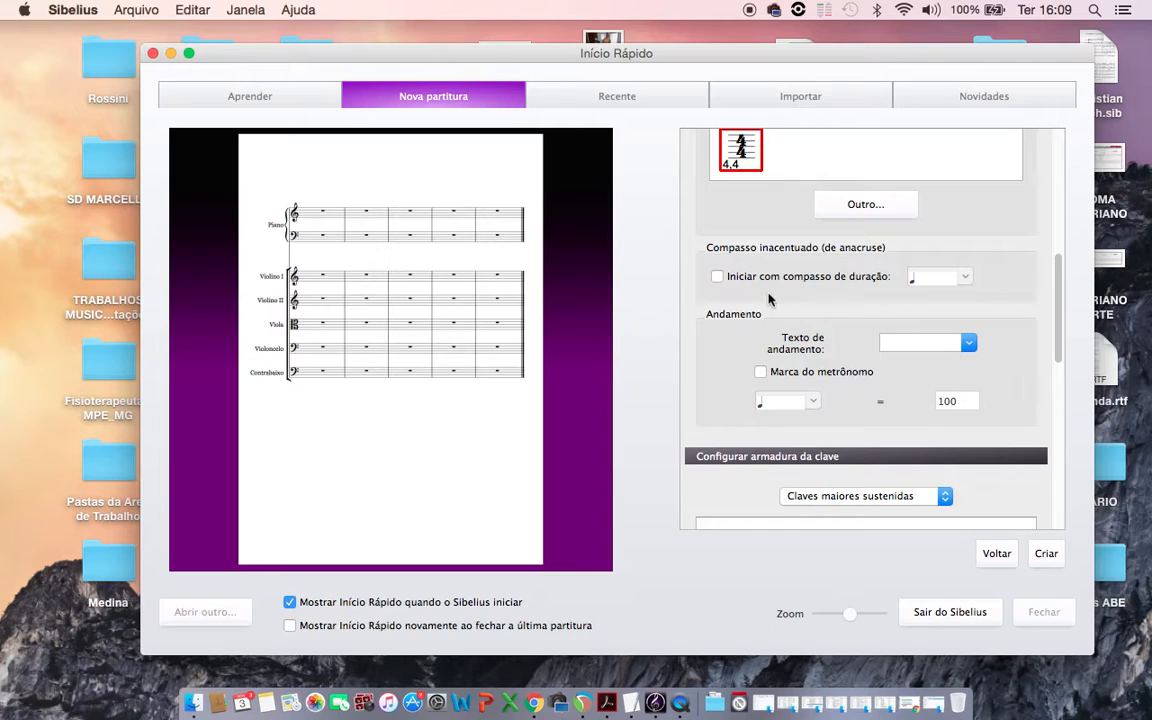
{"action": "left_click", "coordinate": [717, 277]}
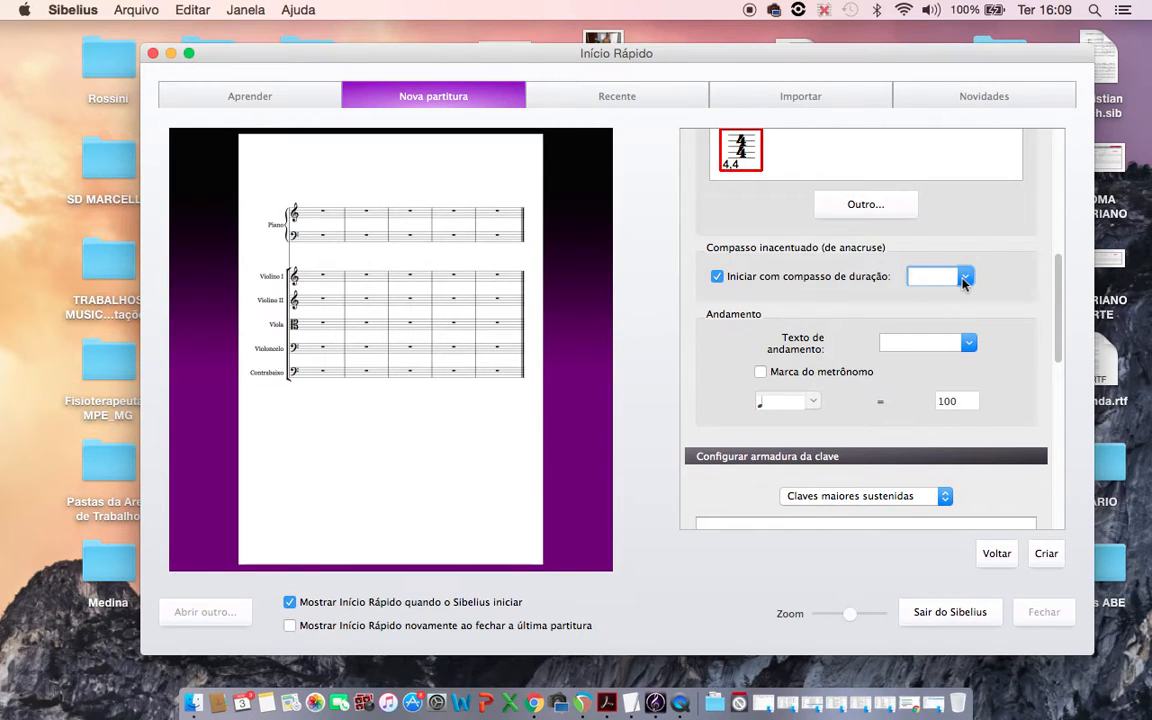
{"action": "left_click", "coordinate": [964, 283]}
{"action": "left_click", "coordinate": [945, 327]}
{"action": "left_click", "coordinate": [964, 276]}
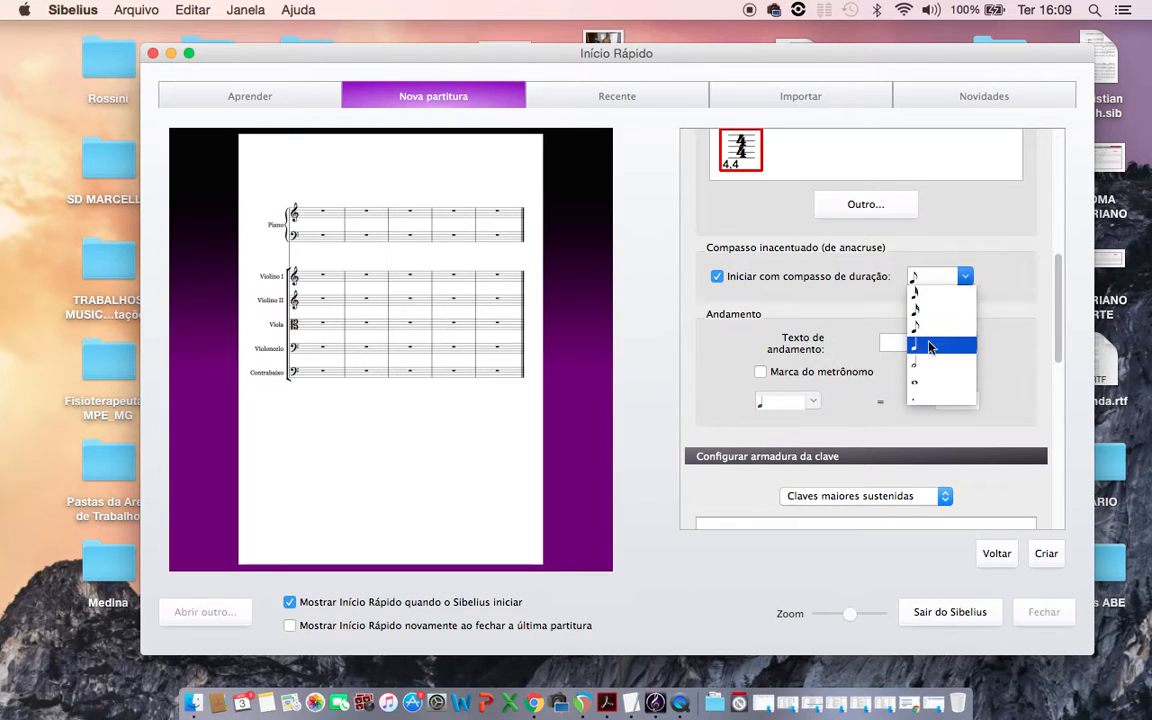
{"action": "left_click", "coordinate": [929, 346]}
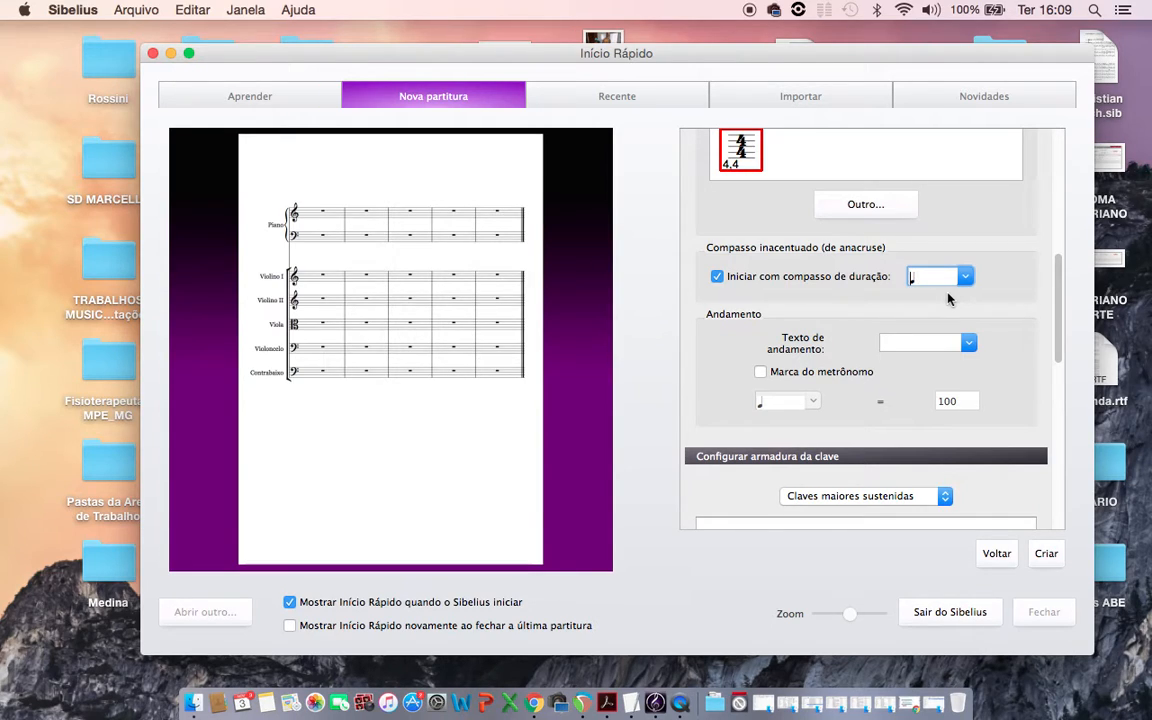
Look through the preset tempo texts offered for the score's Andamento setting
{"action": "left_click", "coordinate": [962, 336]}
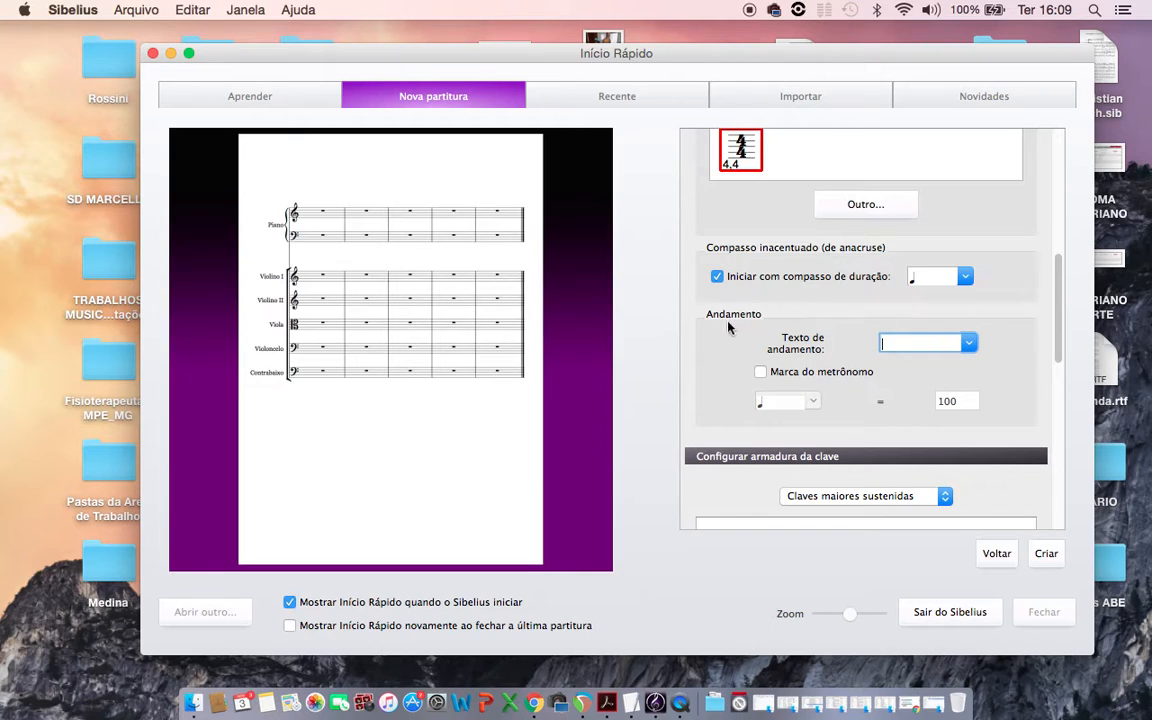
{"action": "scroll", "coordinate": [745, 349], "scroll_direction": "down", "scroll_amount": 2}
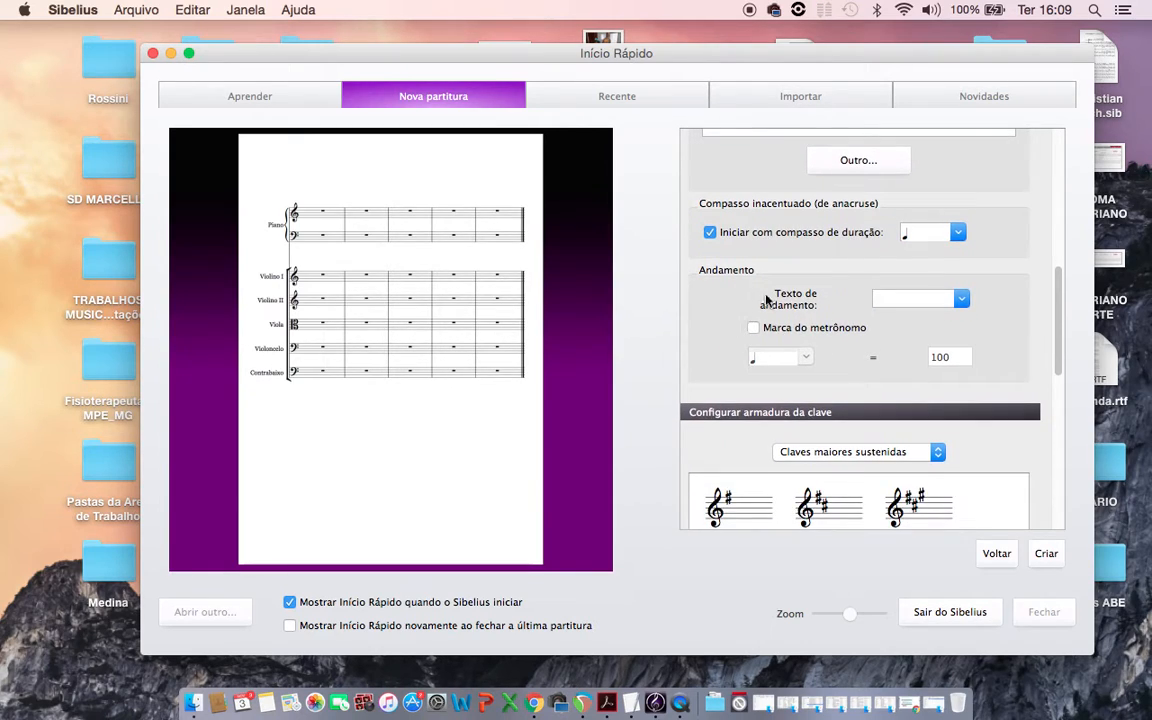
{"action": "left_click", "coordinate": [961, 298]}
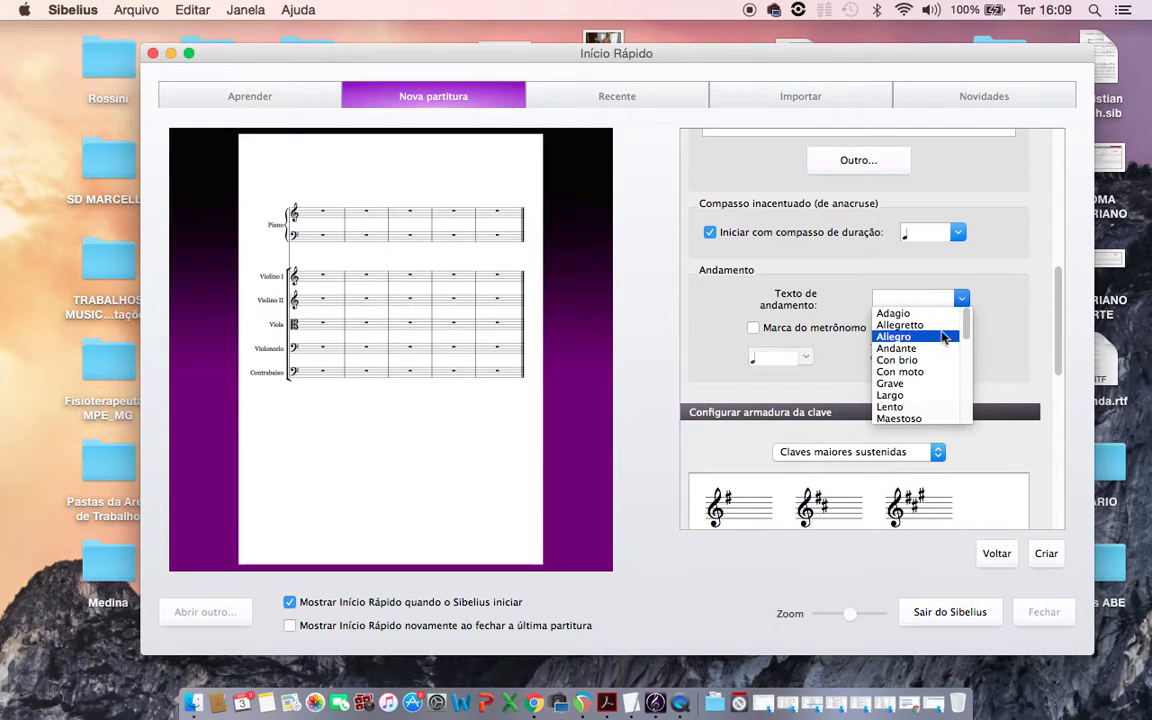
{"action": "scroll", "coordinate": [950, 410], "scroll_direction": "down", "scroll_amount": 7}
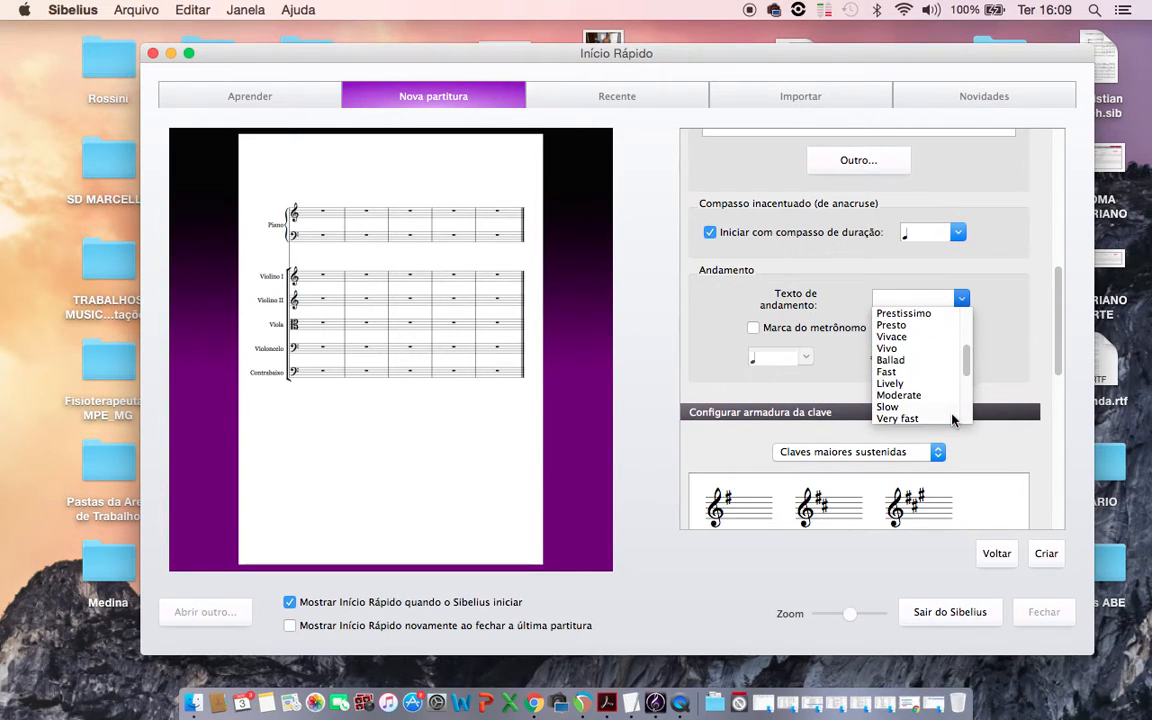
{"action": "scroll", "coordinate": [952, 418], "scroll_direction": "down", "scroll_amount": 3}
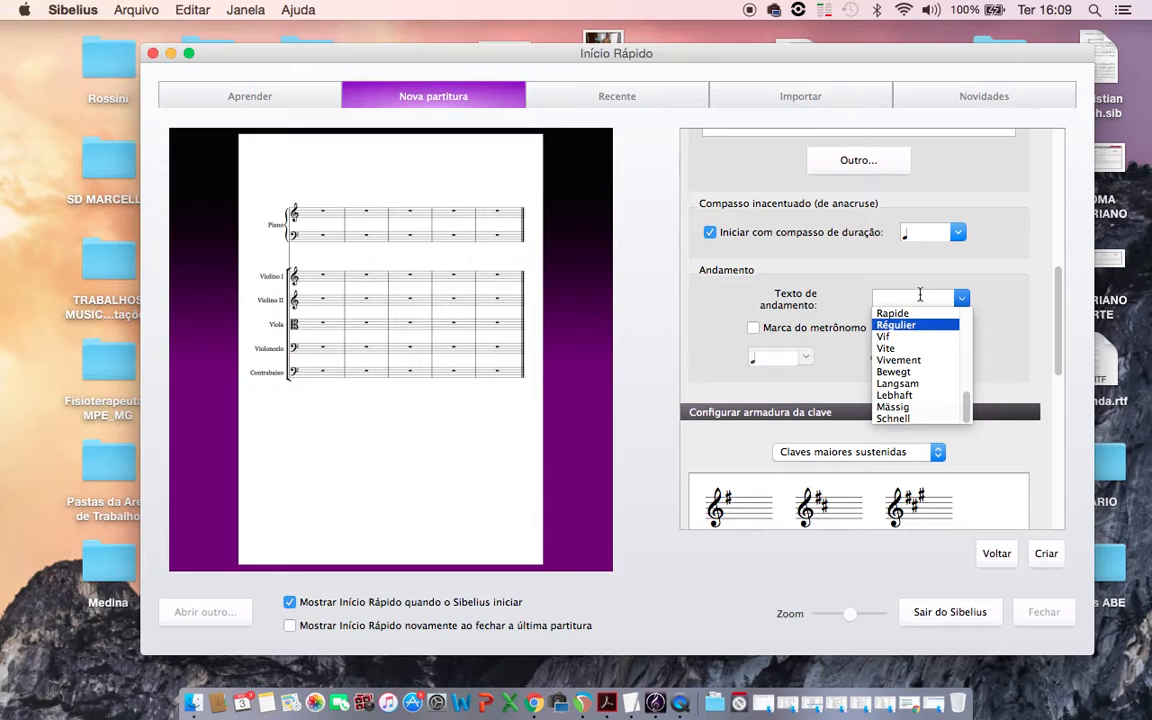
Try "Tempo de Toada" as a custom tempo text and clear it
{"action": "left_click", "coordinate": [918, 299]}
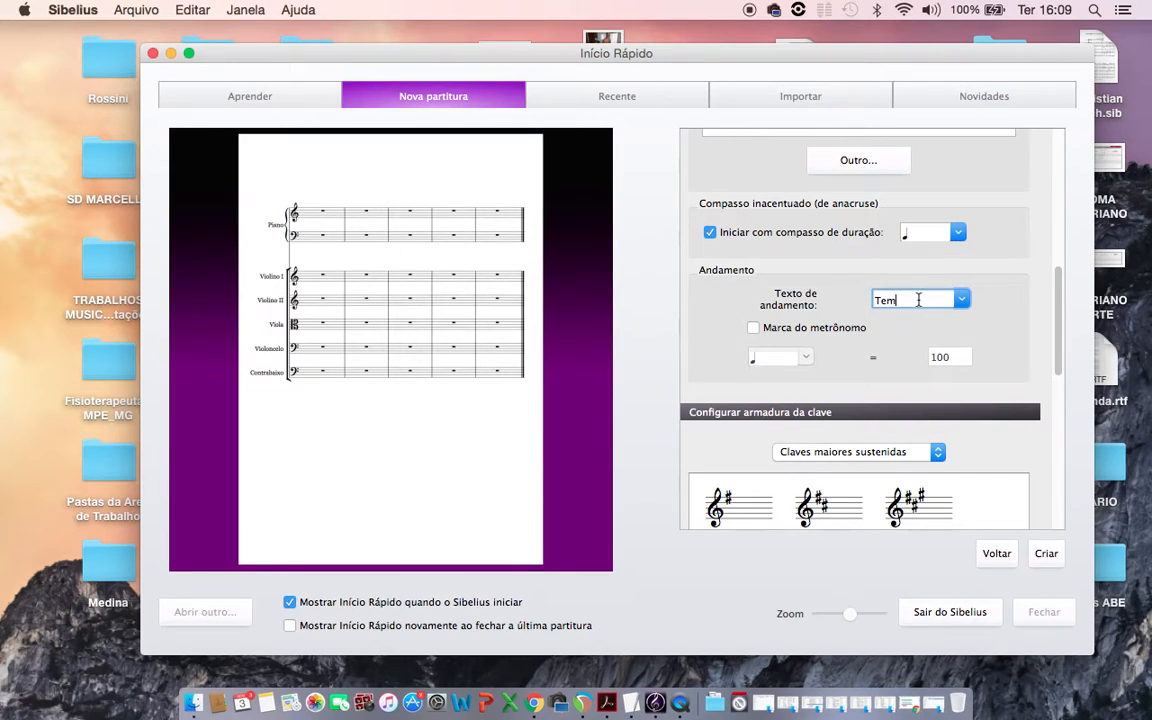
{"action": "type", "text": "Tempo de Toada"}
{"action": "key", "text": "BackSpace"}
{"action": "key", "text": "BackSpace"}
{"action": "key", "text": "BackSpace"}
{"action": "key", "text": "BackSpace"}
{"action": "key", "text": "BackSpace"}
{"action": "key", "text": "BackSpace"}
{"action": "key", "text": "BackSpace"}
{"action": "key", "text": "BackSpace"}
{"action": "key", "text": "BackSpace"}
{"action": "key", "text": "BackSpace"}
{"action": "key", "text": "BackSpace"}
{"action": "key", "text": "BackSpace"}
{"action": "key", "text": "BackSpace"}
{"action": "key", "text": "BackSpace"}
Try "Música Baiana" as a custom tempo text and clear it
{"action": "type", "text": "Música Baiana"}
{"action": "key", "text": "BackSpace"}
{"action": "key", "text": "BackSpace"}
{"action": "key", "text": "BackSpace"}
{"action": "key", "text": "BackSpace"}
{"action": "key", "text": "BackSpace"}
{"action": "key", "text": "BackSpace"}
{"action": "key", "text": "BackSpace"}
{"action": "key", "text": "BackSpace"}
{"action": "key", "text": "BackSpace"}
{"action": "key", "text": "BackSpace"}
{"action": "key", "text": "BackSpace"}
{"action": "key", "text": "BackSpace"}
{"action": "key", "text": "BackSpace"}
Try enabling the metronome mark, look over its note values, and disable it again
{"action": "left_click", "coordinate": [753, 328]}
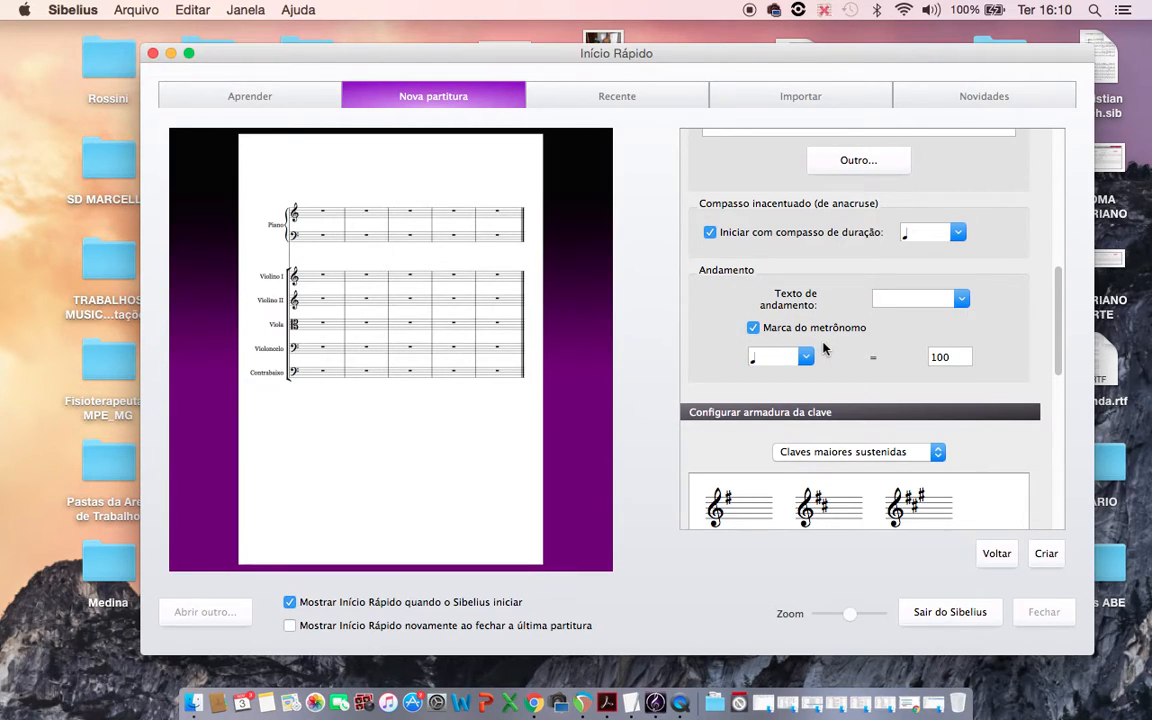
{"action": "left_click", "coordinate": [805, 357]}
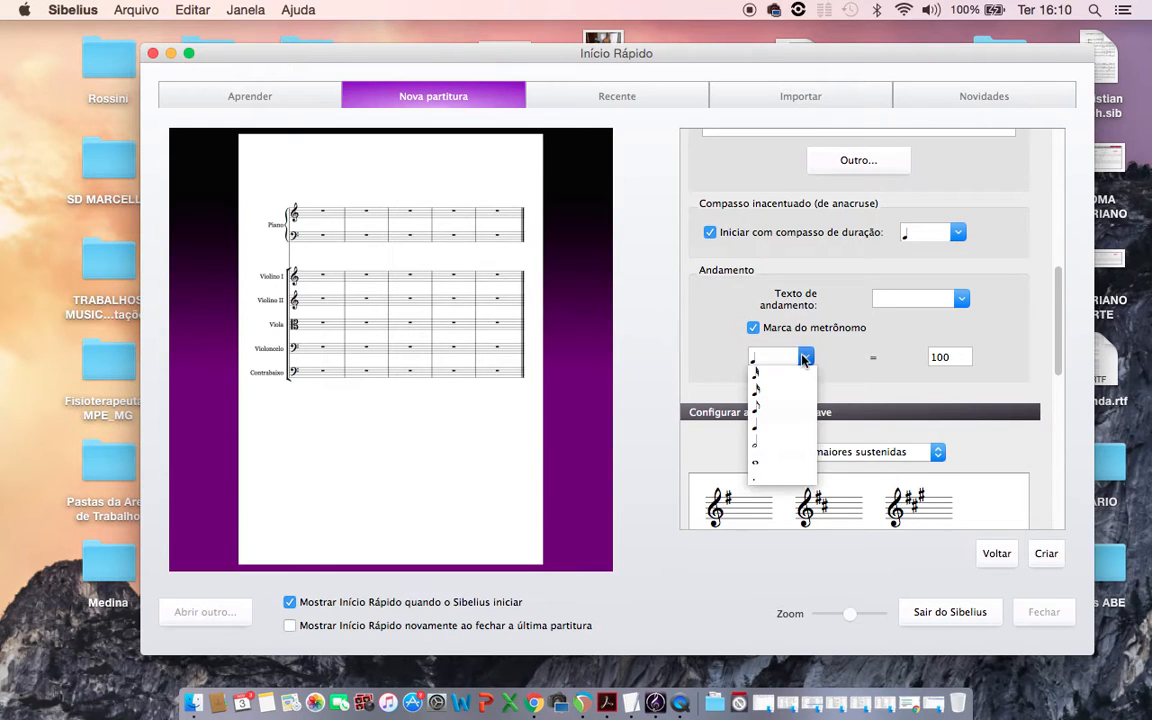
{"action": "left_click", "coordinate": [858, 380]}
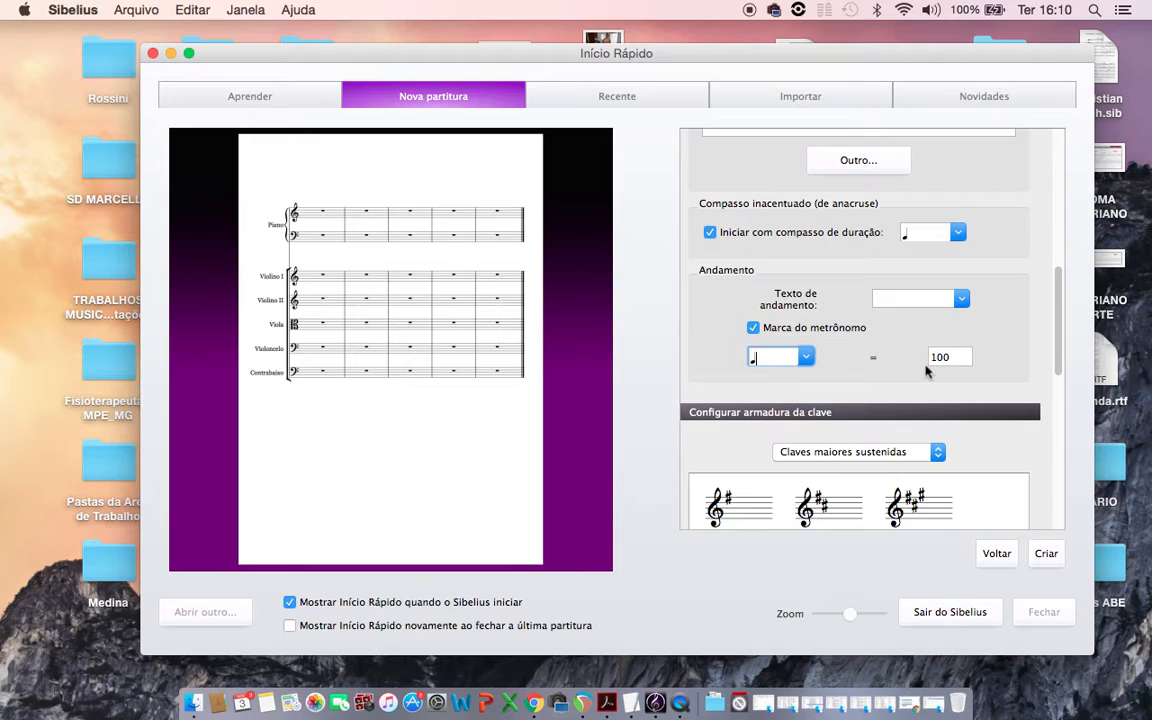
{"action": "left_click", "coordinate": [753, 328]}
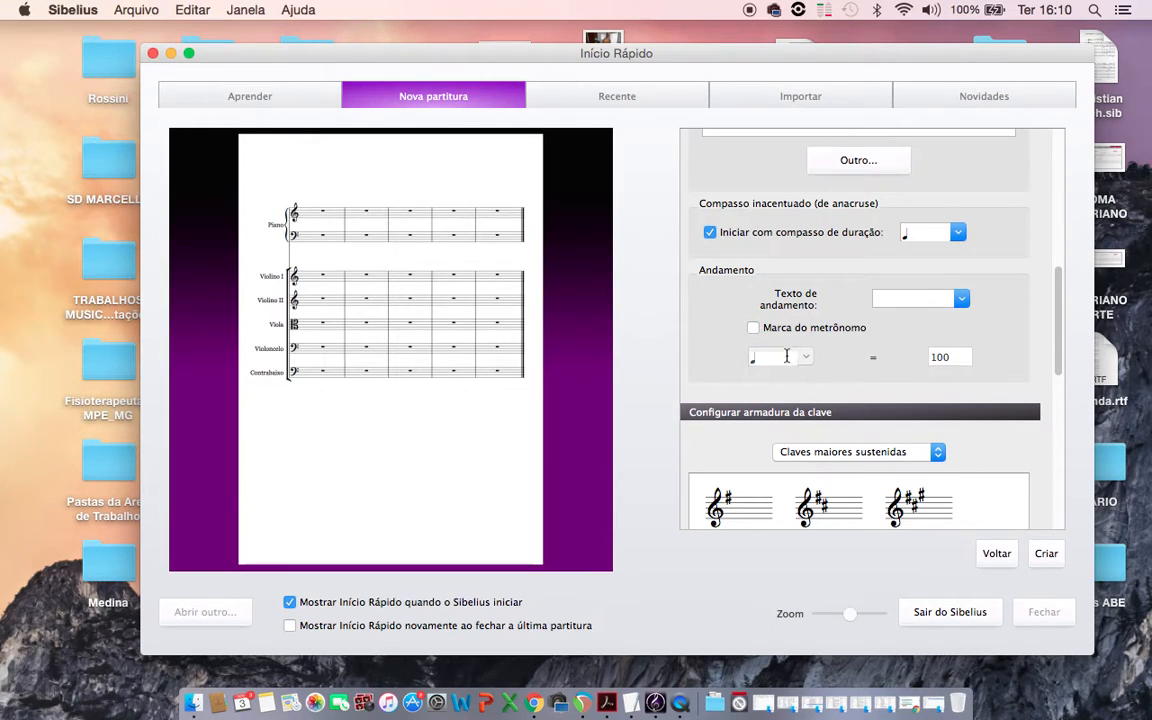
Set the tempo text to "Teste de Andamento" and add a metronome mark of quarter note = 120
{"action": "left_click", "coordinate": [882, 299]}
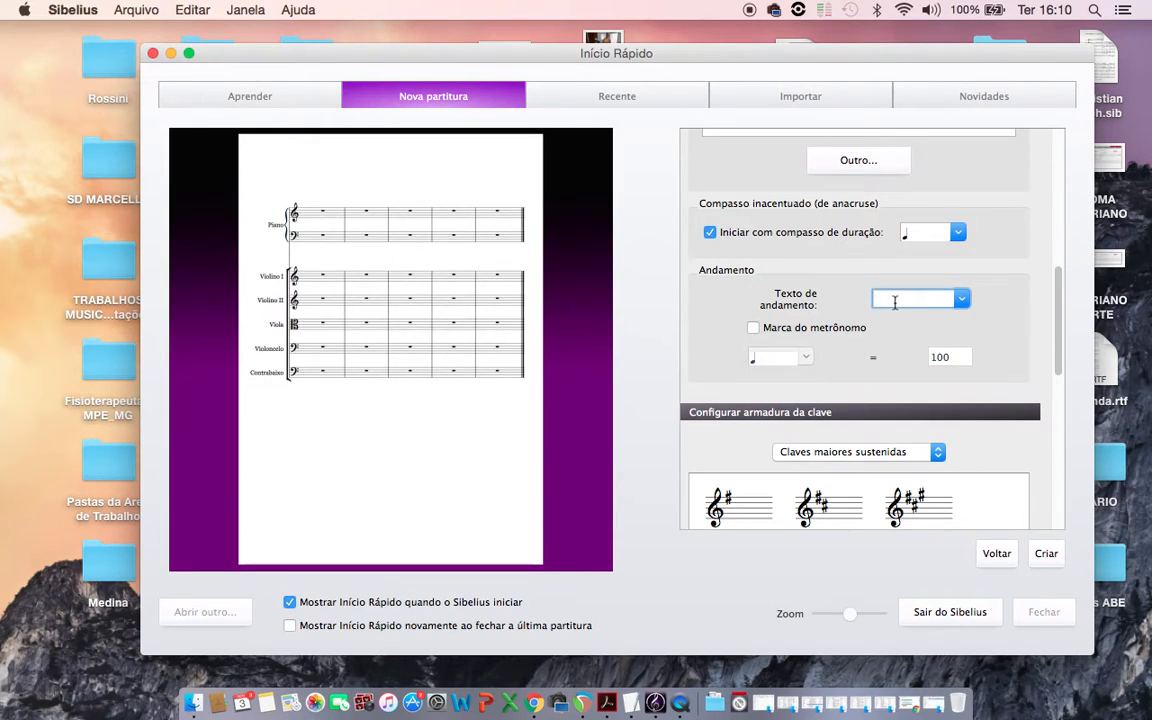
{"action": "type", "text": "Teste de Ana"}
{"action": "key", "text": "BackSpace"}
{"action": "type", "text": "damento"}
{"action": "left_click", "coordinate": [755, 328]}
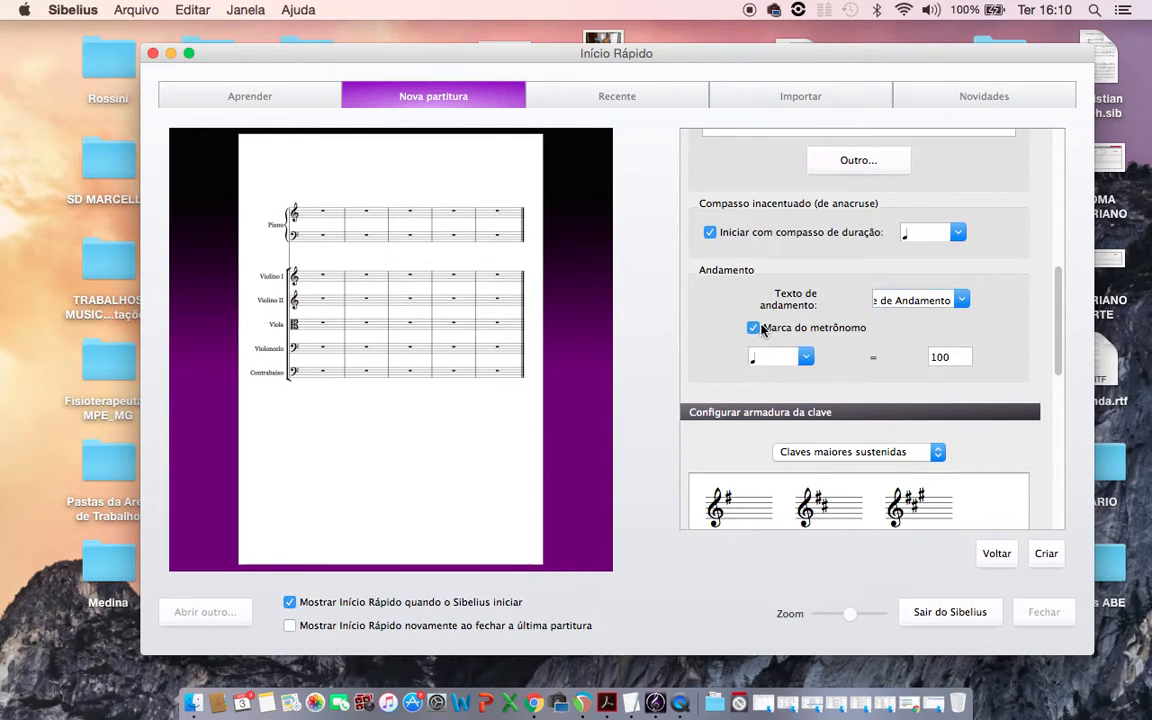
{"action": "left_click", "coordinate": [952, 357]}
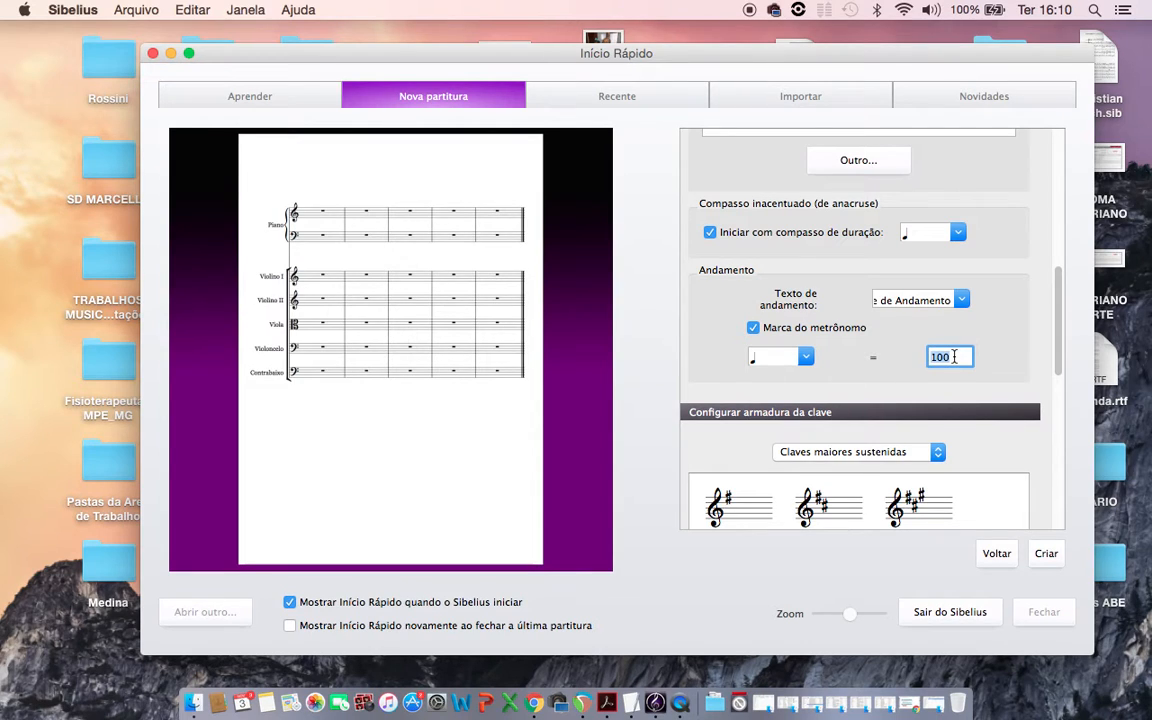
{"action": "type", "text": "1"}
Try B maior as the key signature and switch to the flat major keys, Claves maiores bemois
{"action": "scroll", "coordinate": [959, 411], "scroll_direction": "down", "scroll_amount": 5}
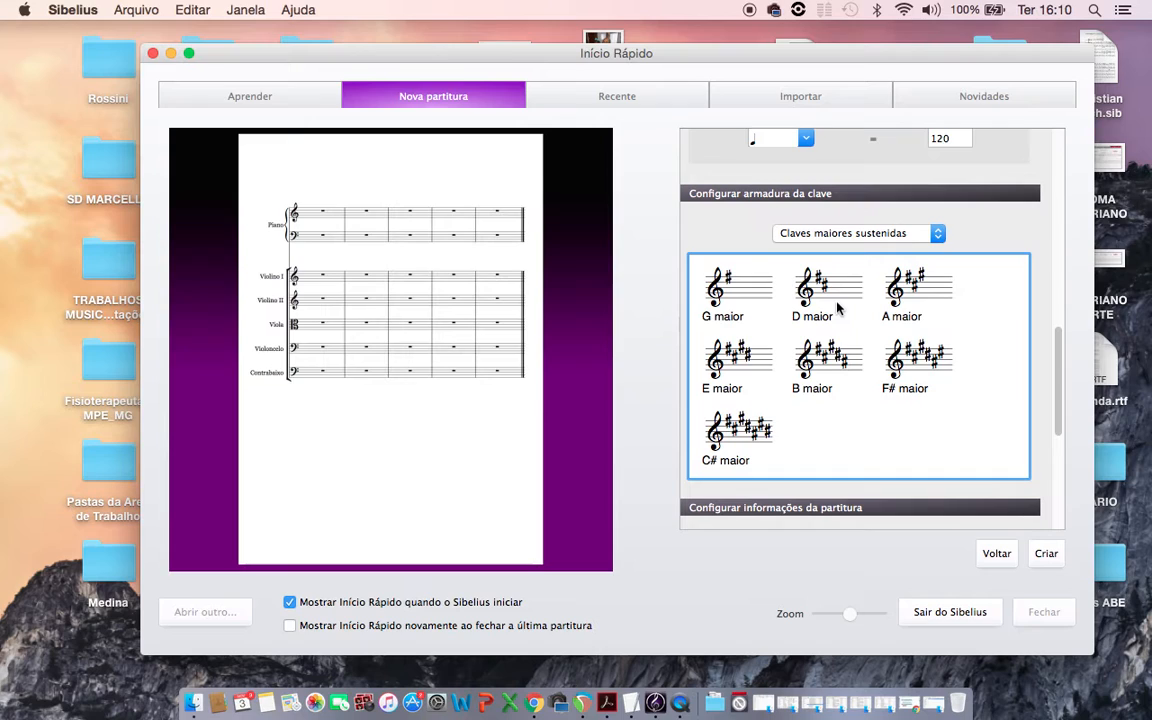
{"action": "left_click", "coordinate": [827, 358]}
{"action": "scroll", "coordinate": [827, 358], "scroll_direction": "down", "scroll_amount": 1}
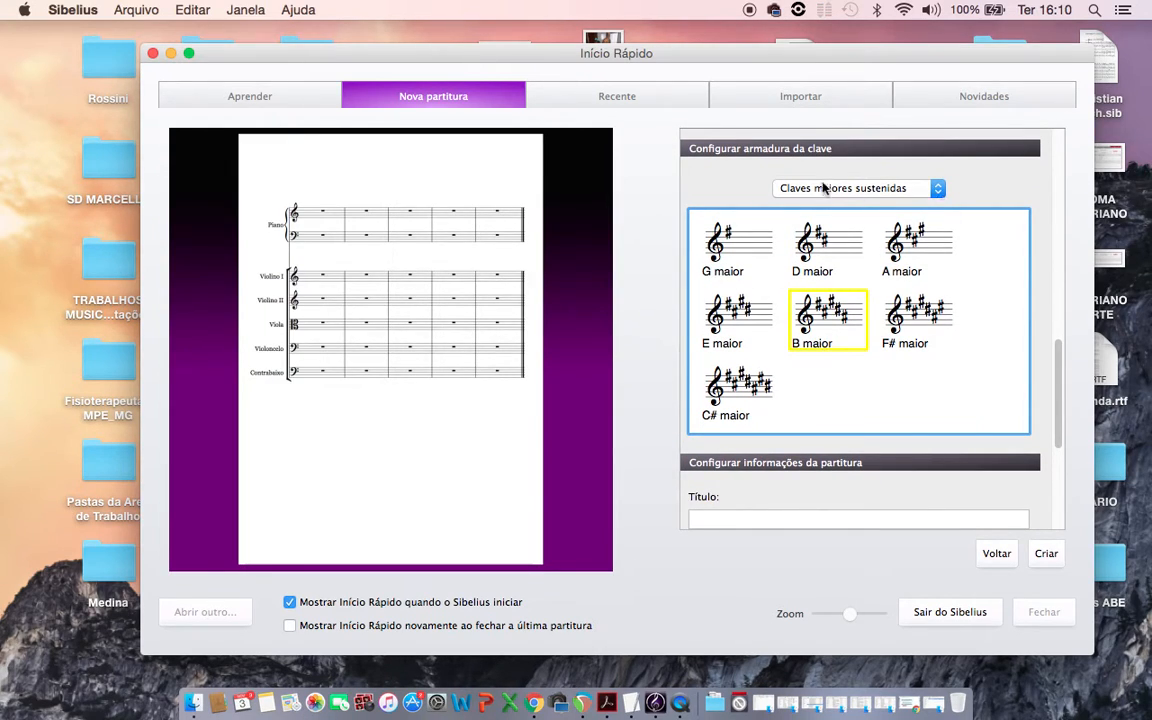
{"action": "left_click", "coordinate": [886, 192]}
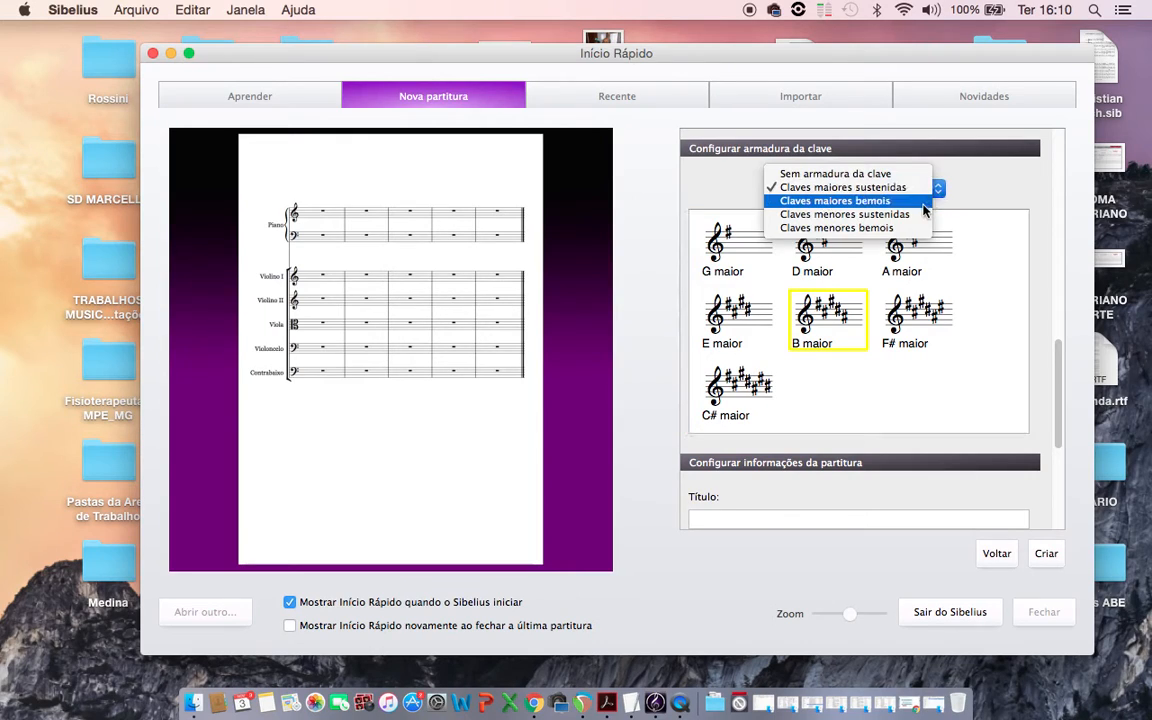
{"action": "left_click", "coordinate": [912, 201]}
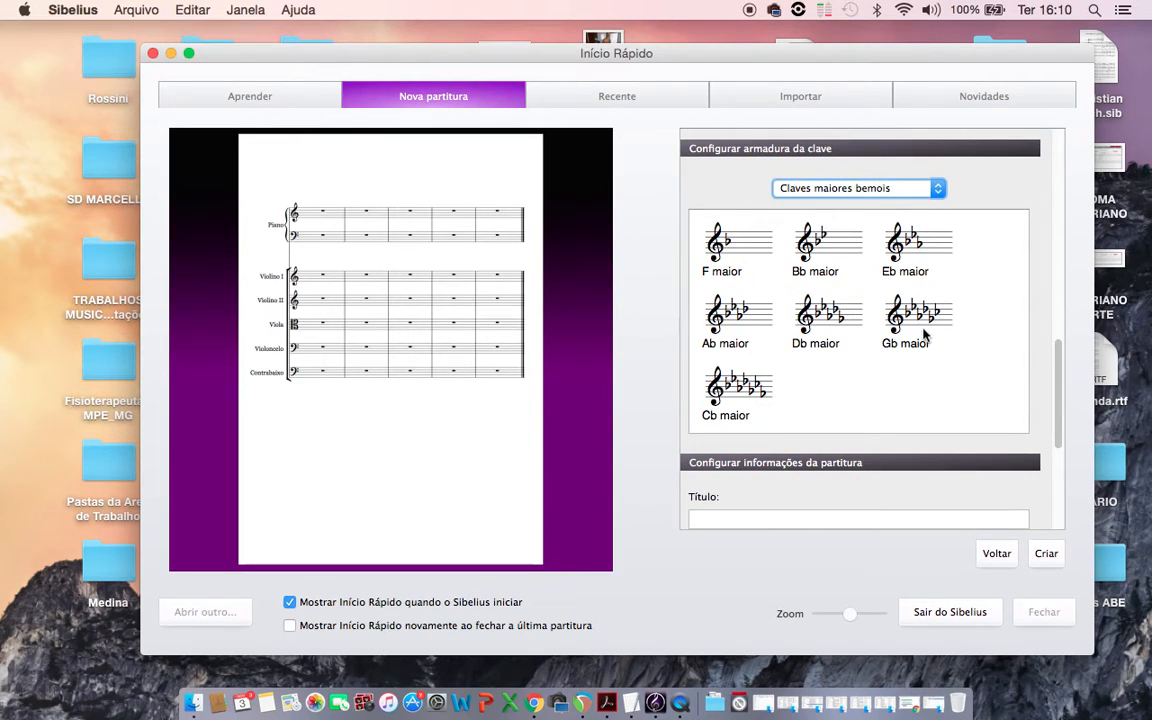
Set the key signature to D maior from the sharp major keys, Claves maiores sustenidas
{"action": "left_click", "coordinate": [939, 200]}
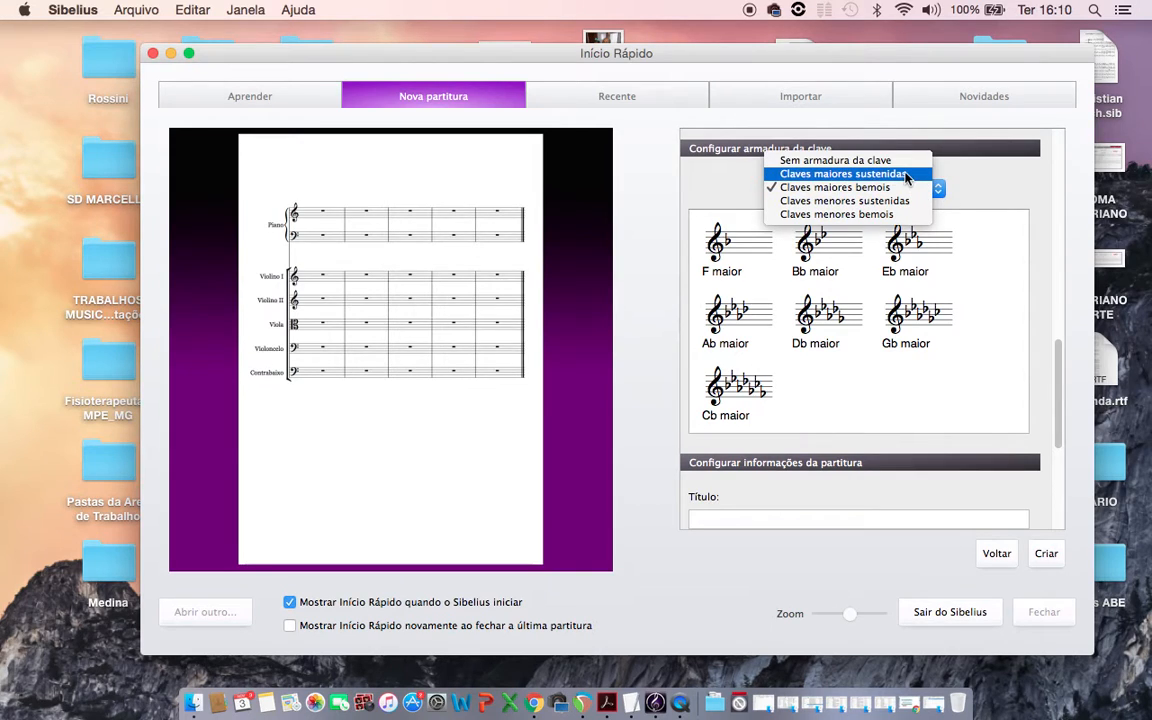
{"action": "left_click", "coordinate": [907, 175]}
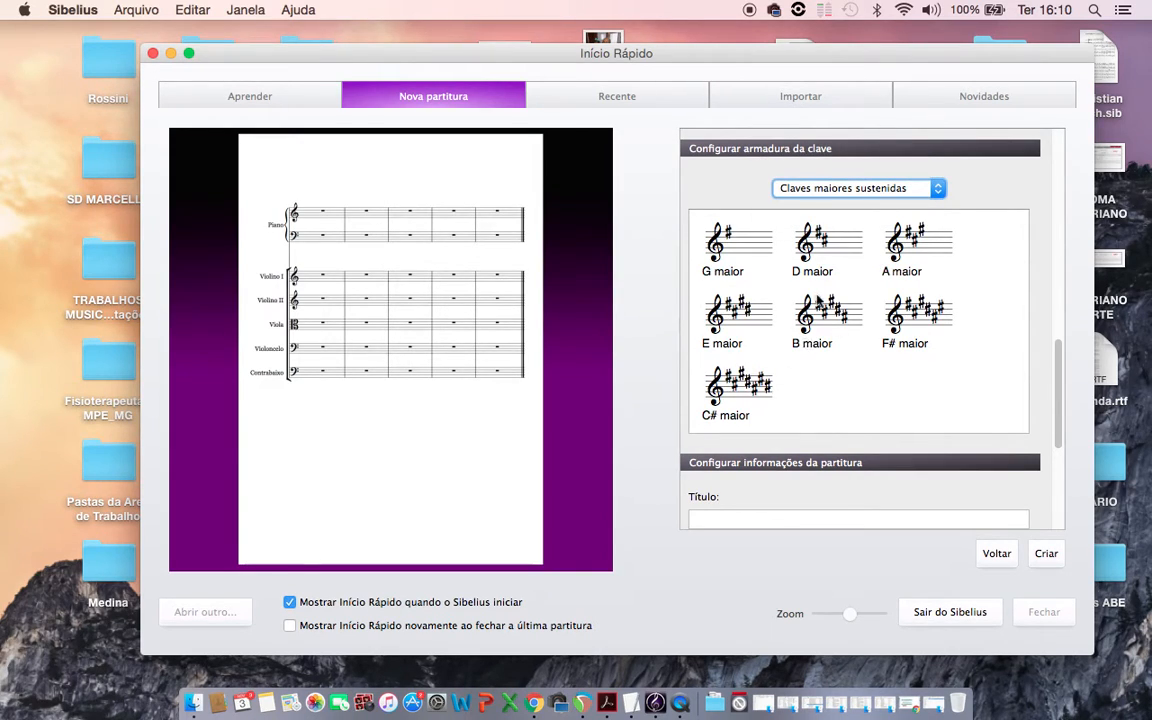
{"action": "left_click", "coordinate": [839, 265]}
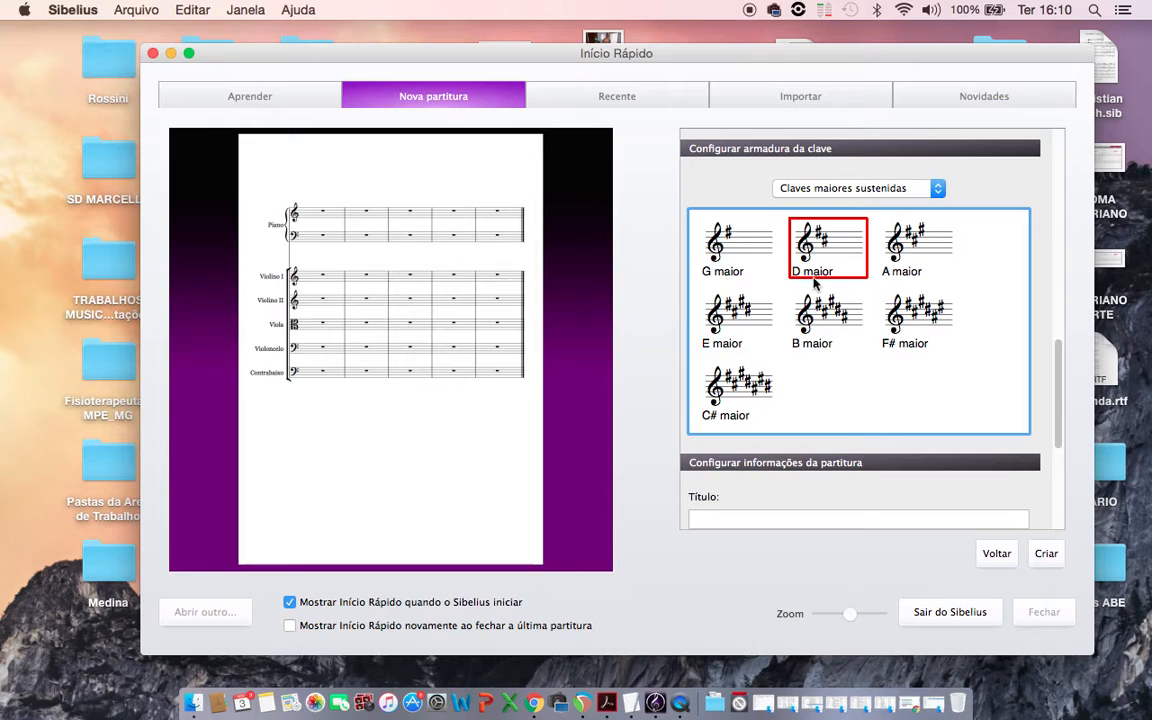
Title the score "Aula de Sibelius" and enter the composer's full name
{"action": "scroll", "coordinate": [845, 408], "scroll_direction": "down", "scroll_amount": 5}
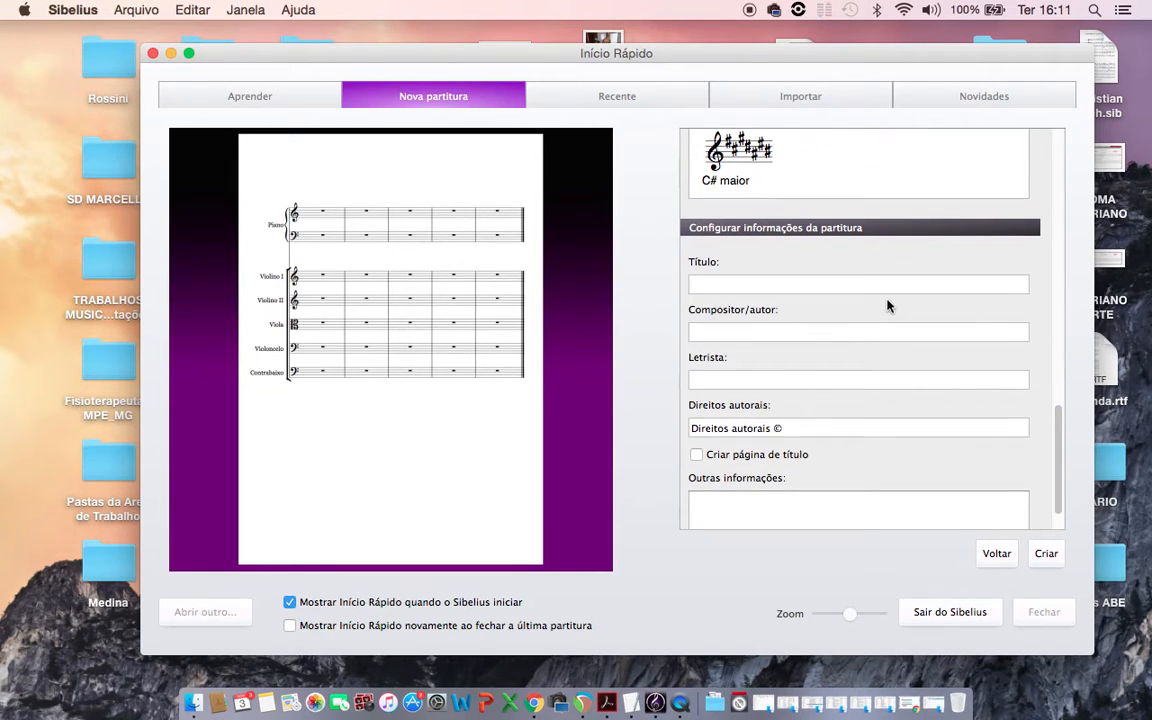
{"action": "scroll", "coordinate": [887, 306], "scroll_direction": "down", "scroll_amount": 2}
{"action": "left_click", "coordinate": [879, 238]}
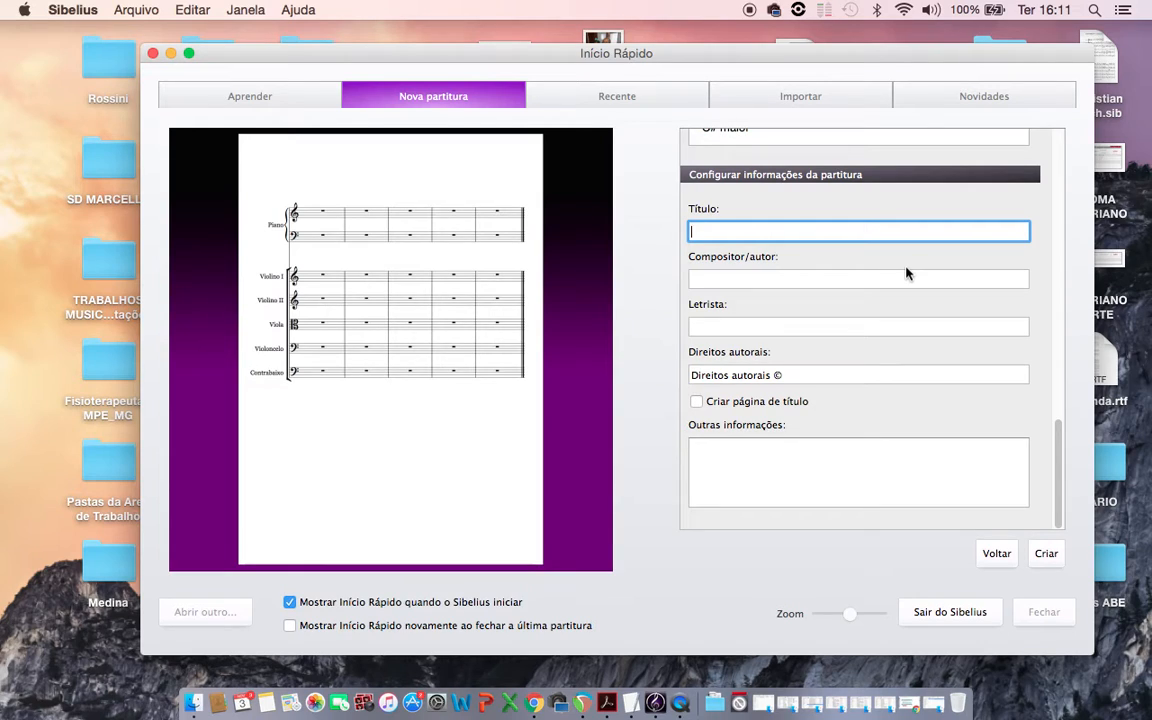
{"action": "type", "text": "Aula de Sibelius"}
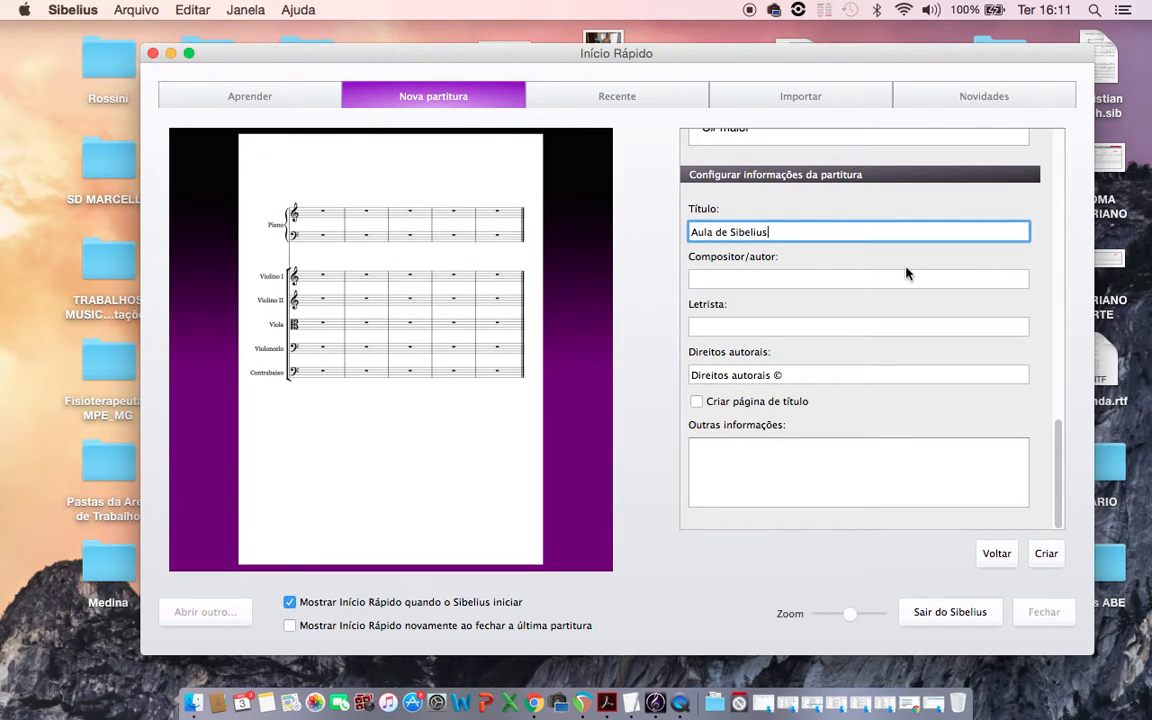
{"action": "key", "text": "Tab"}
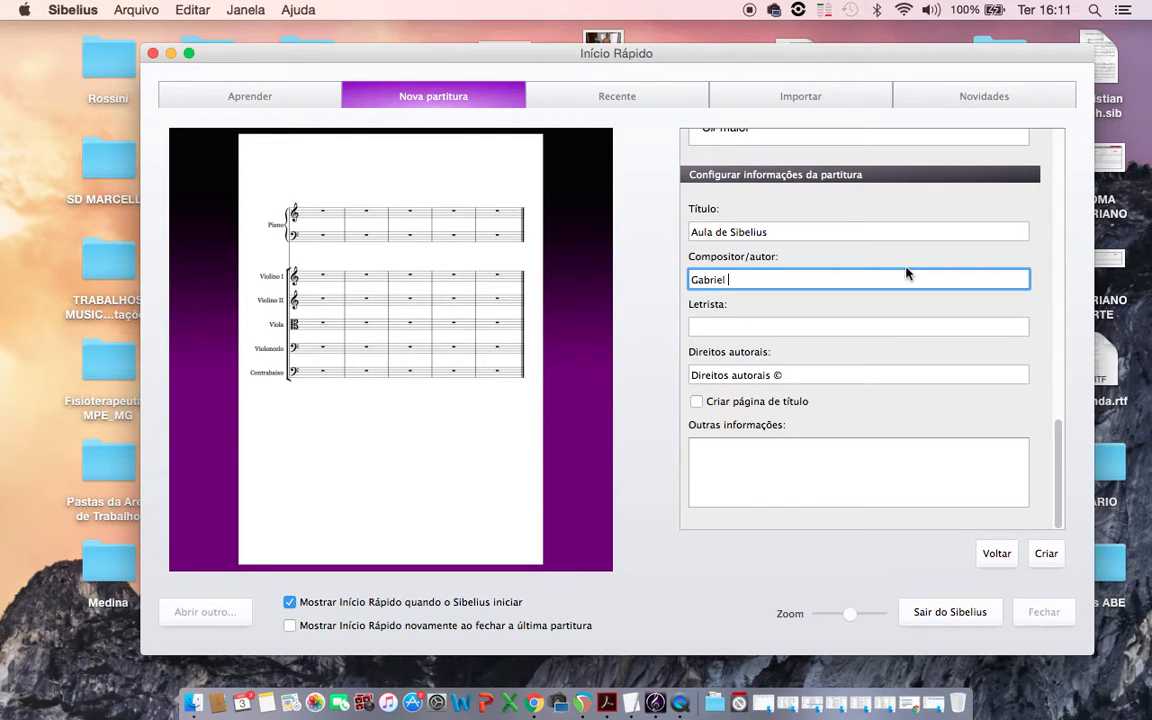
{"action": "key", "text": "Tab"}
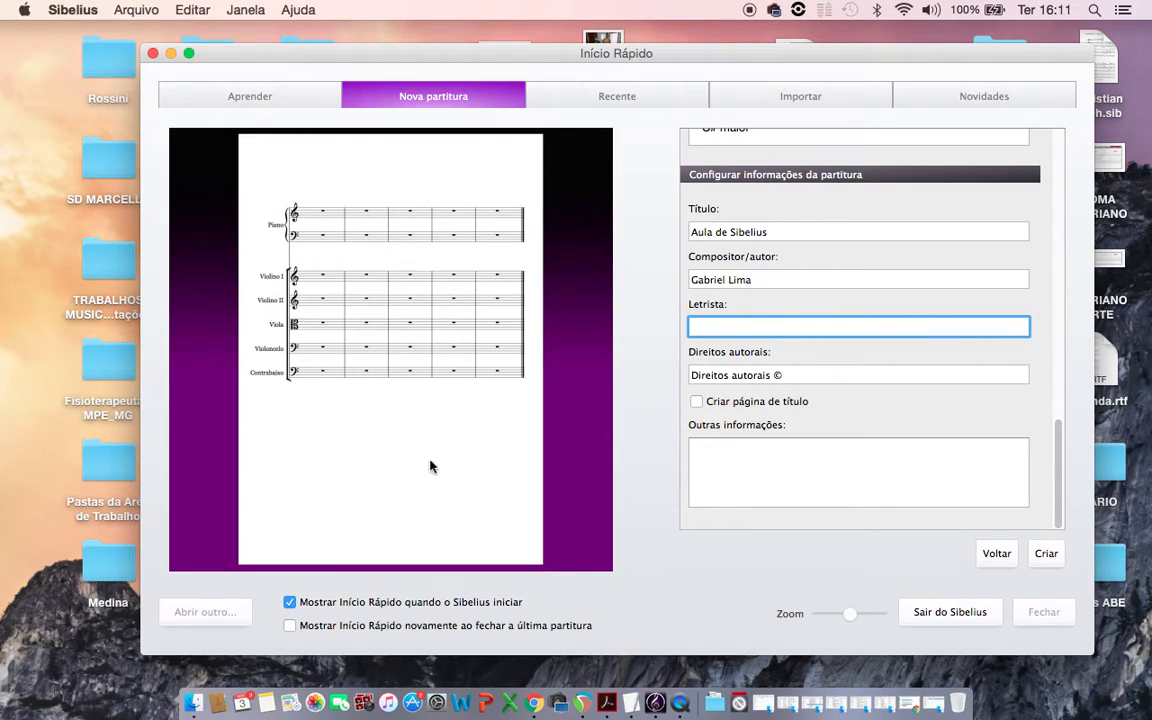
Complete the copyright line with the composer's name and 2020, and create the score without a title page
{"action": "left_click", "coordinate": [822, 379]}
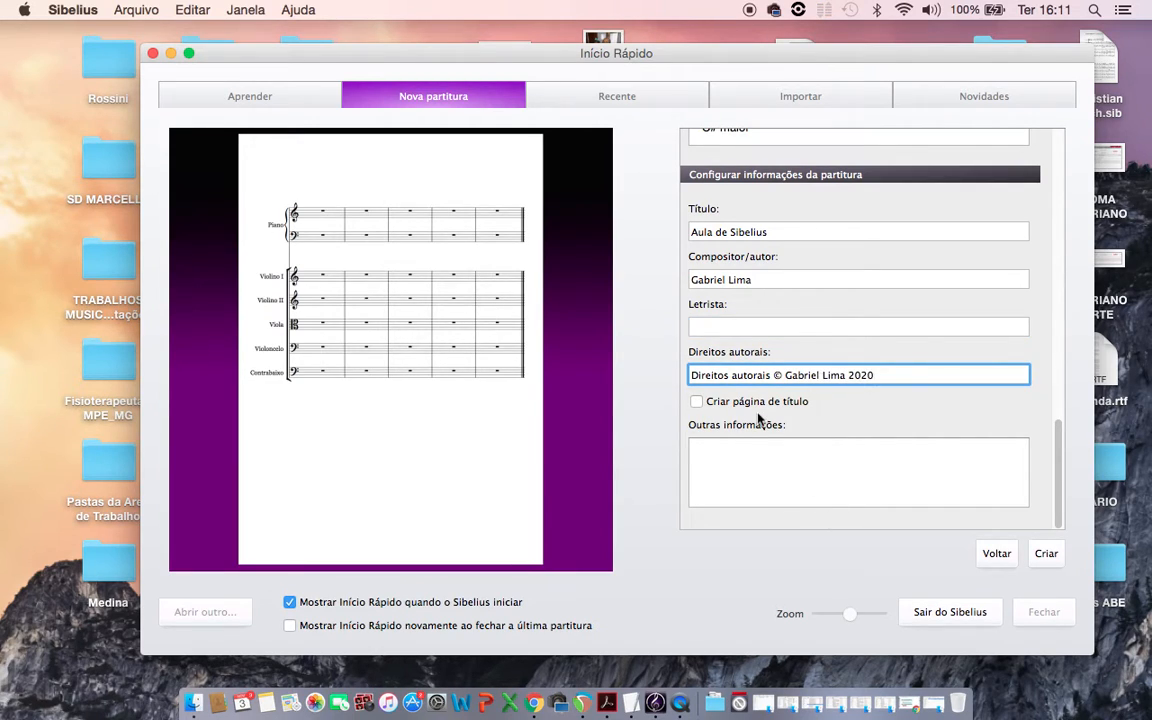
{"action": "left_click", "coordinate": [697, 401]}
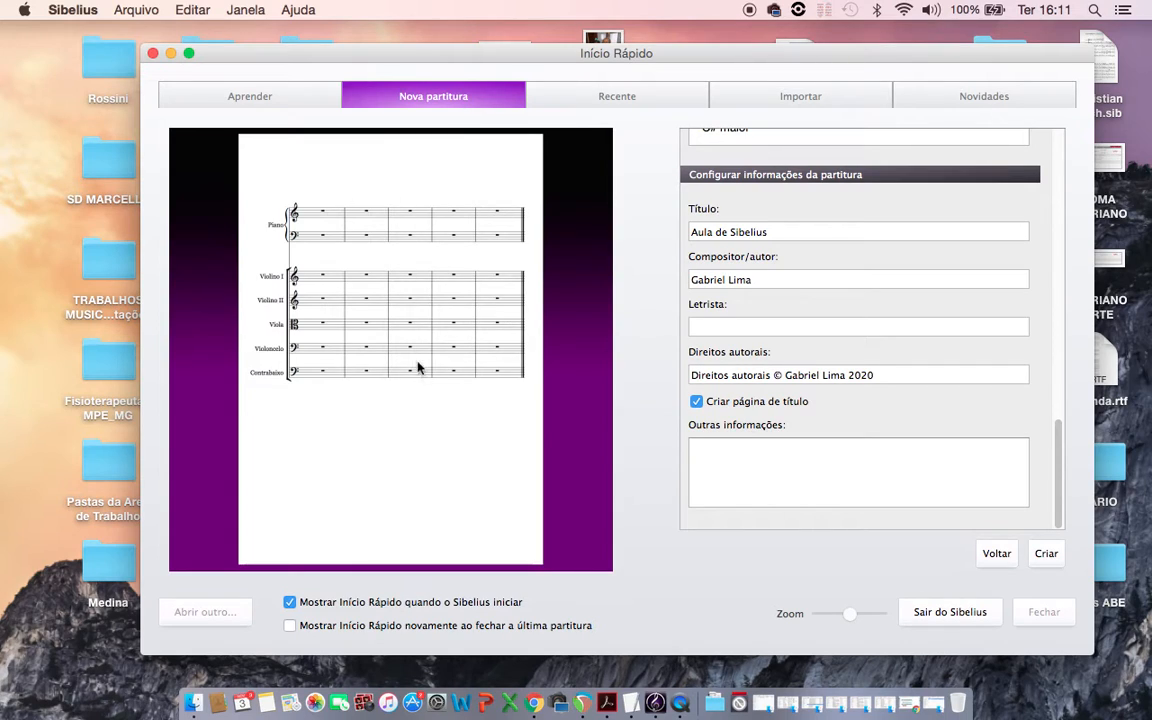
{"action": "left_click", "coordinate": [697, 402]}
{"action": "left_click", "coordinate": [1046, 555]}
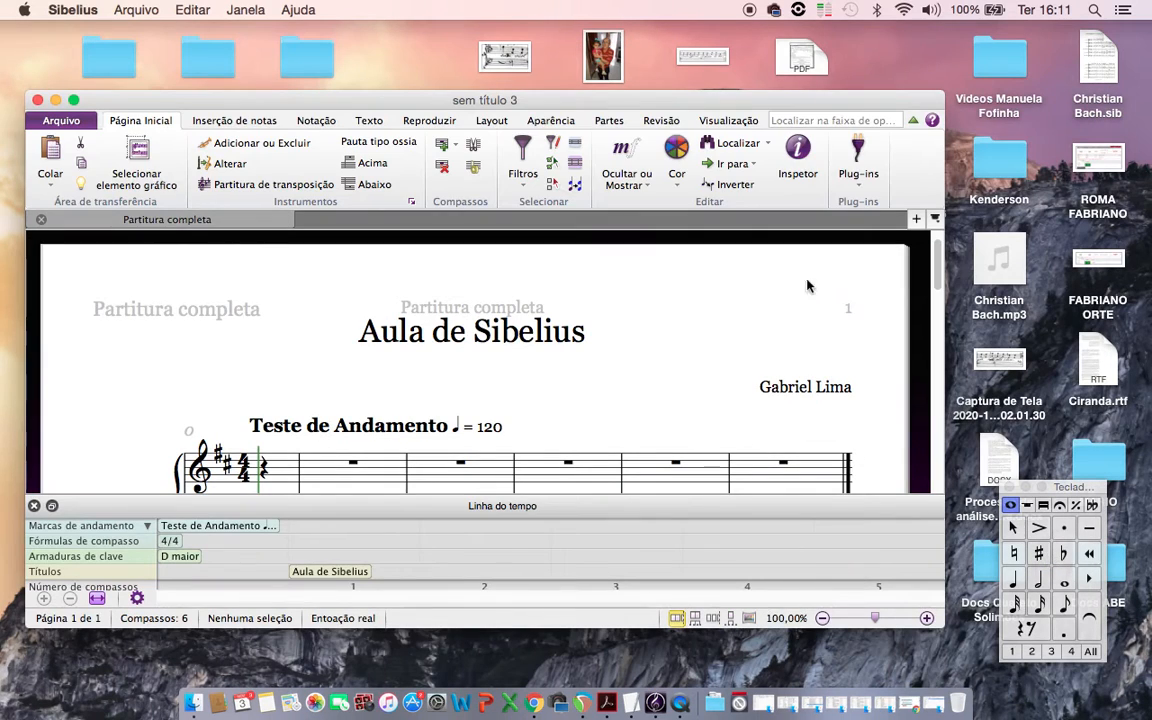
Enlarge the score window to fill the screen, close the Linha do tempo, and review the score's staves
{"action": "left_click", "coordinate": [75, 100]}
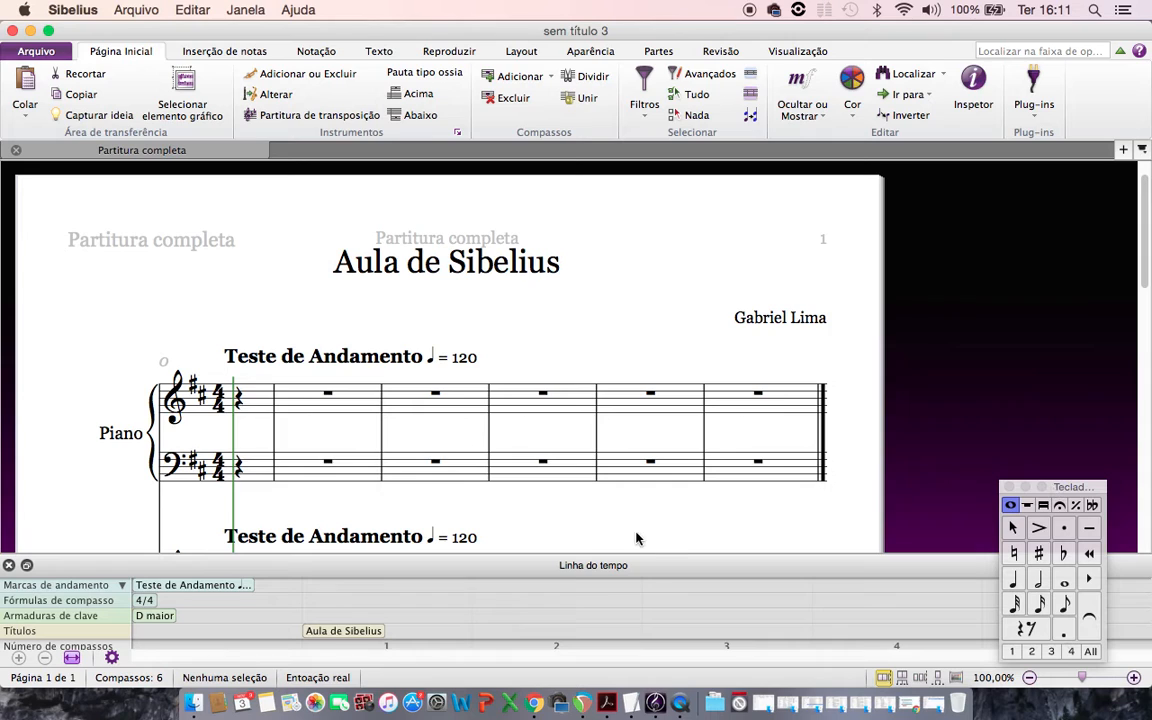
{"action": "left_click", "coordinate": [8, 566]}
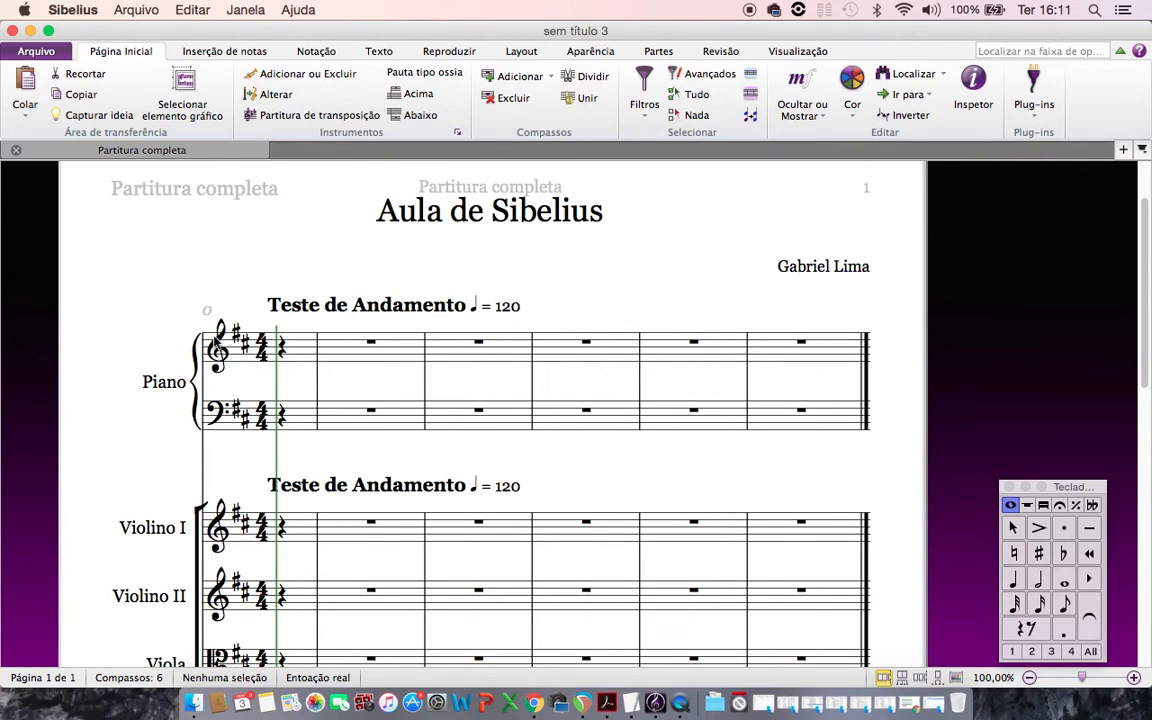
{"action": "scroll", "coordinate": [448, 603], "scroll_direction": "down", "scroll_amount": 5}
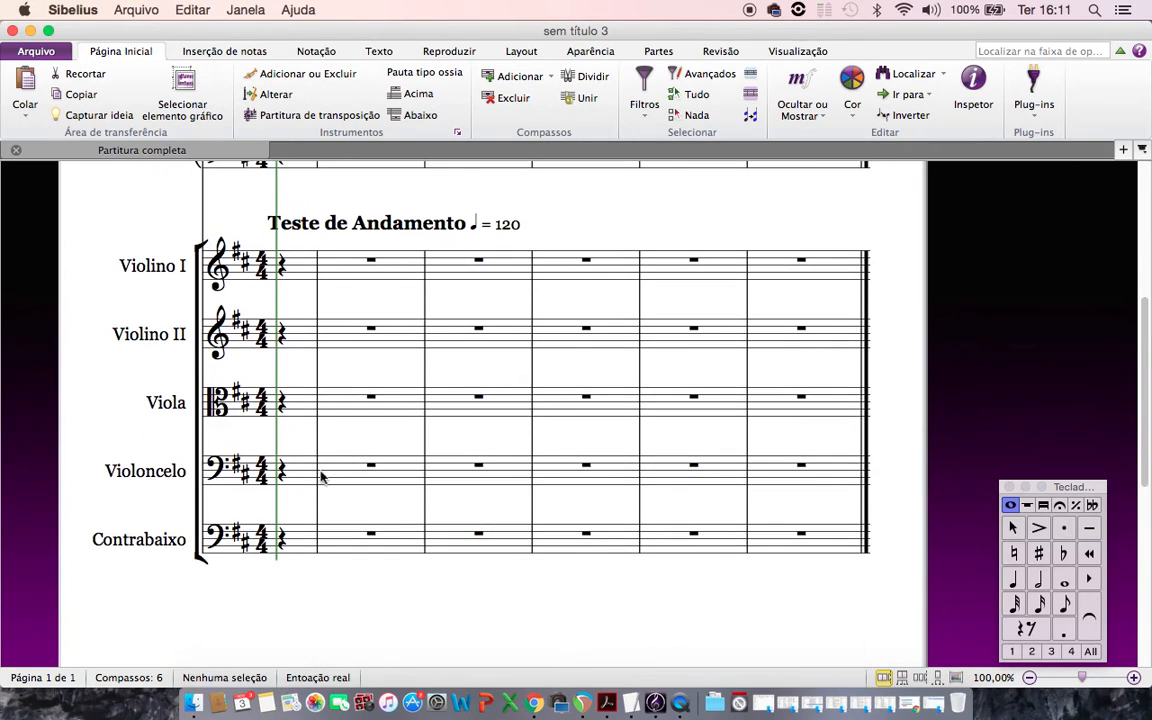
{"action": "scroll", "coordinate": [275, 290], "scroll_direction": "up", "scroll_amount": 4}
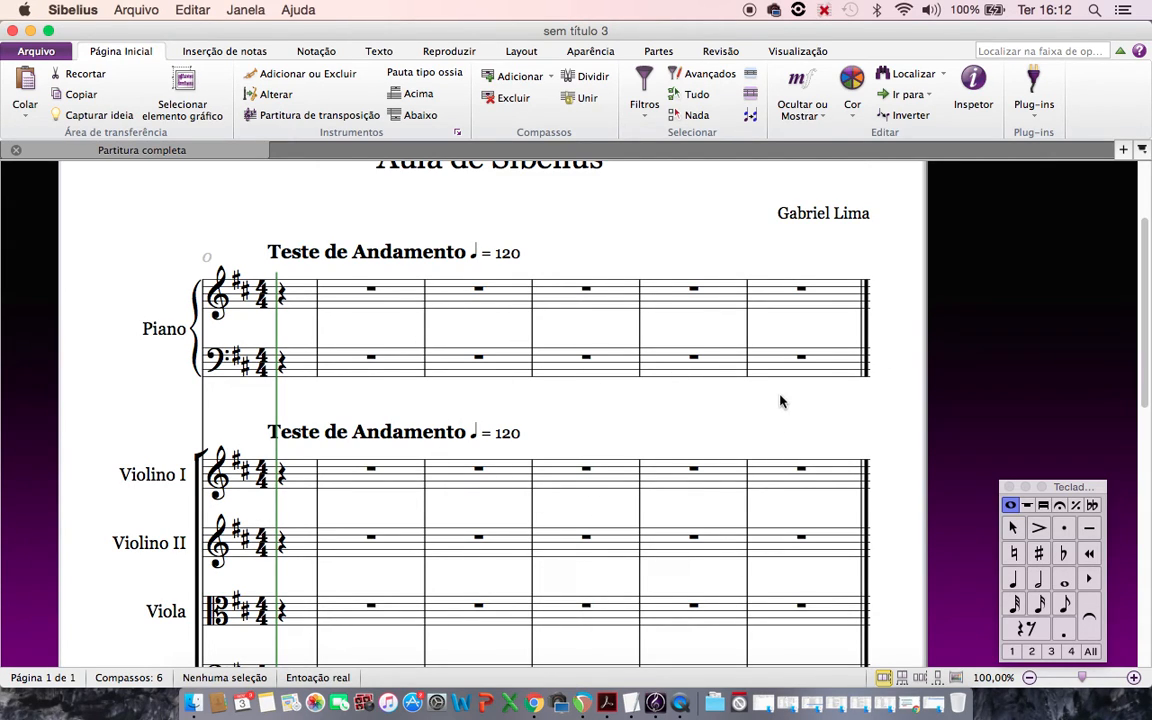
{"action": "scroll", "coordinate": [779, 399], "scroll_direction": "up", "scroll_amount": 2}
{"action": "scroll", "coordinate": [781, 401], "scroll_direction": "up", "scroll_amount": 1}
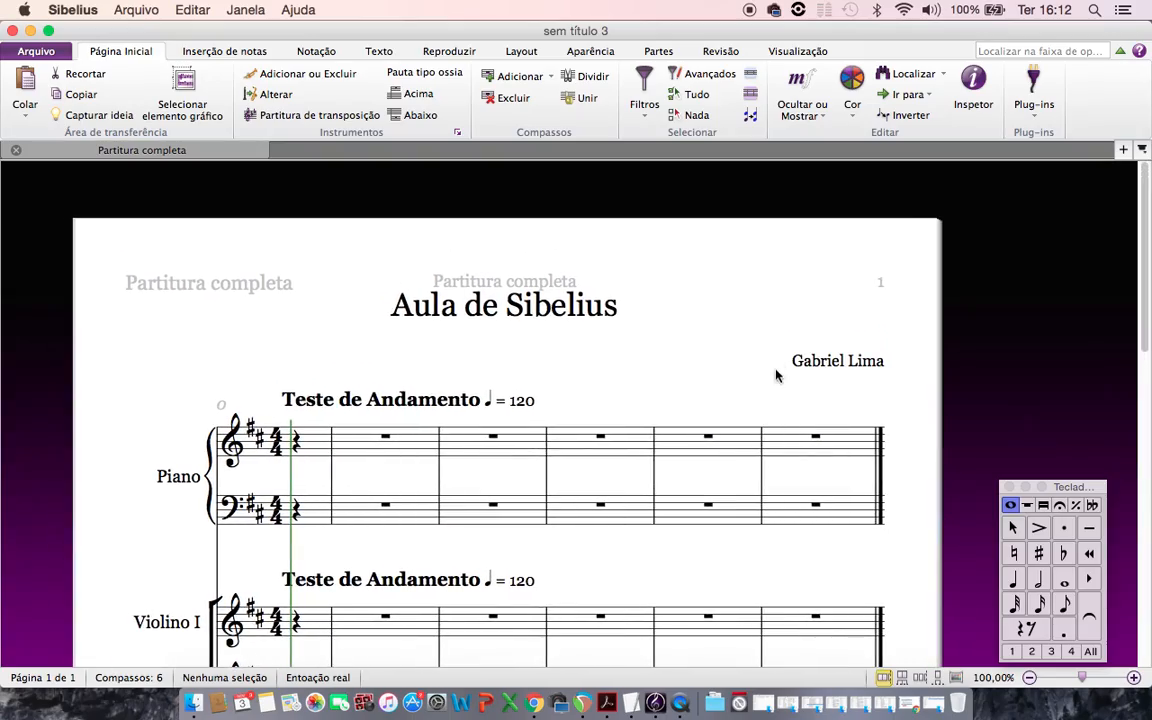